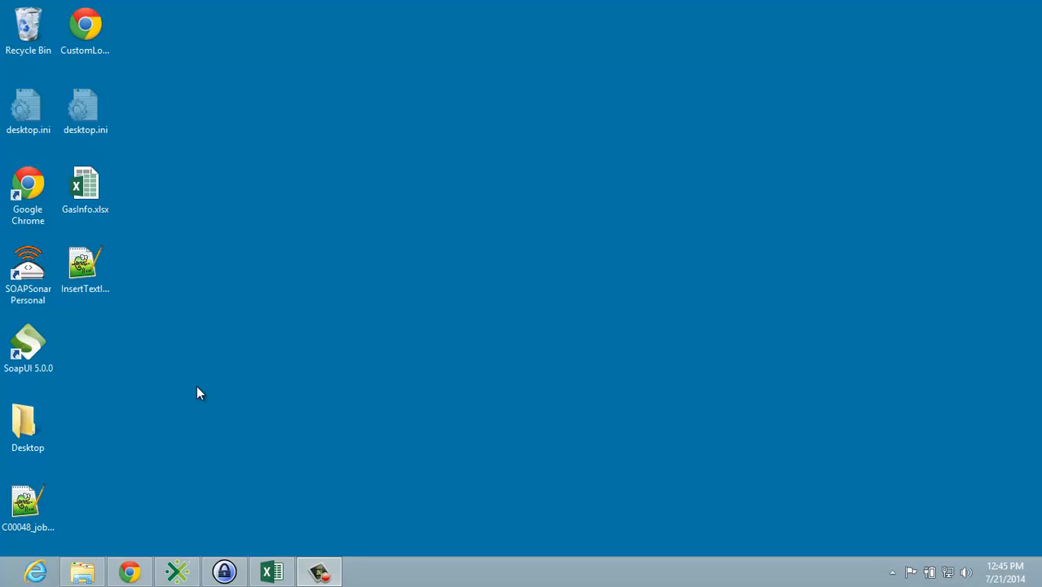
Step: Search the installed apps for Taleo and launch Taleo Connect Client
{"action": "key", "text": "super"}
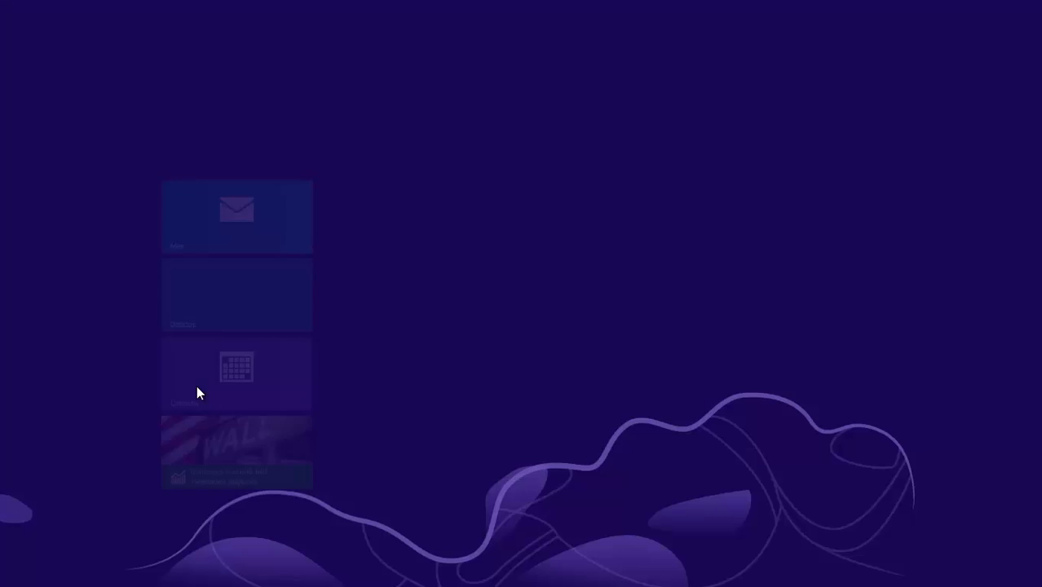
{"action": "type", "text": "tale"}
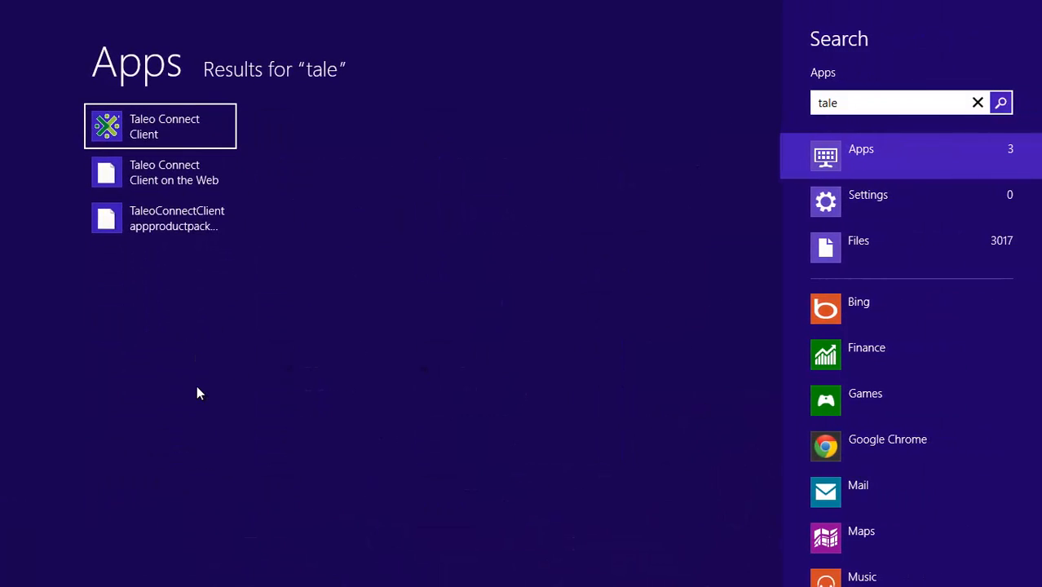
{"action": "key", "text": "Return"}
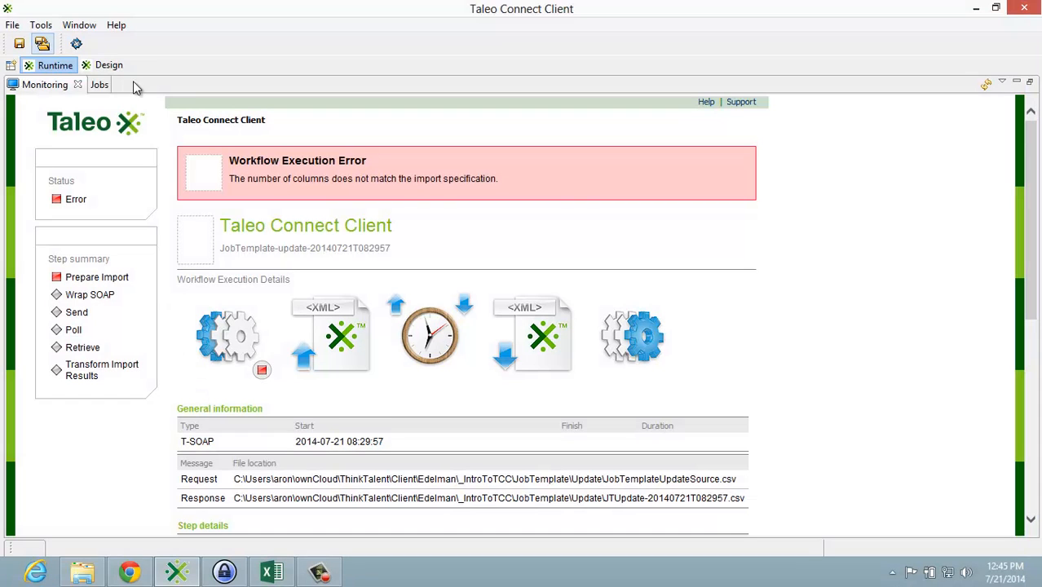
Step: Switch to the Design perspective and close the open JobTemplateUpdate import and configuration files
{"action": "left_click", "coordinate": [107, 68]}
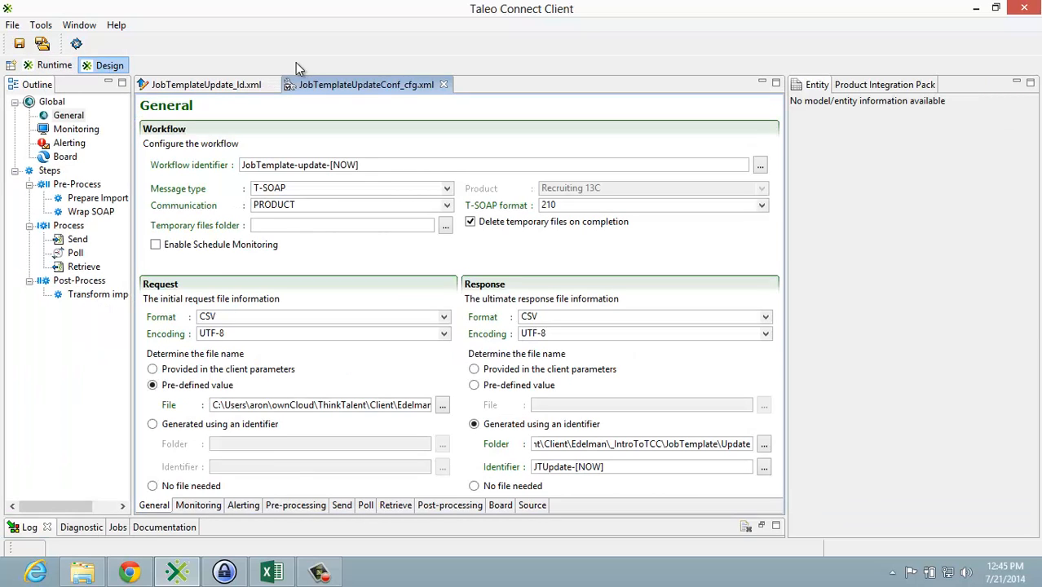
{"action": "left_click", "coordinate": [270, 85]}
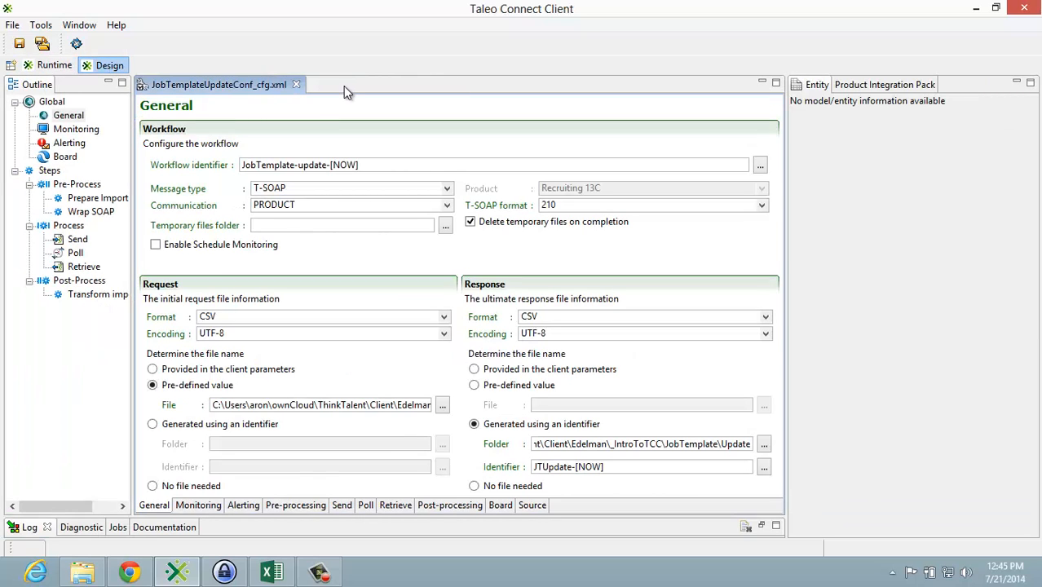
{"action": "left_click", "coordinate": [297, 85]}
Step: Create a new export specification for the Candidate entity of the Recruiting 13C product
{"action": "left_click", "coordinate": [9, 25]}
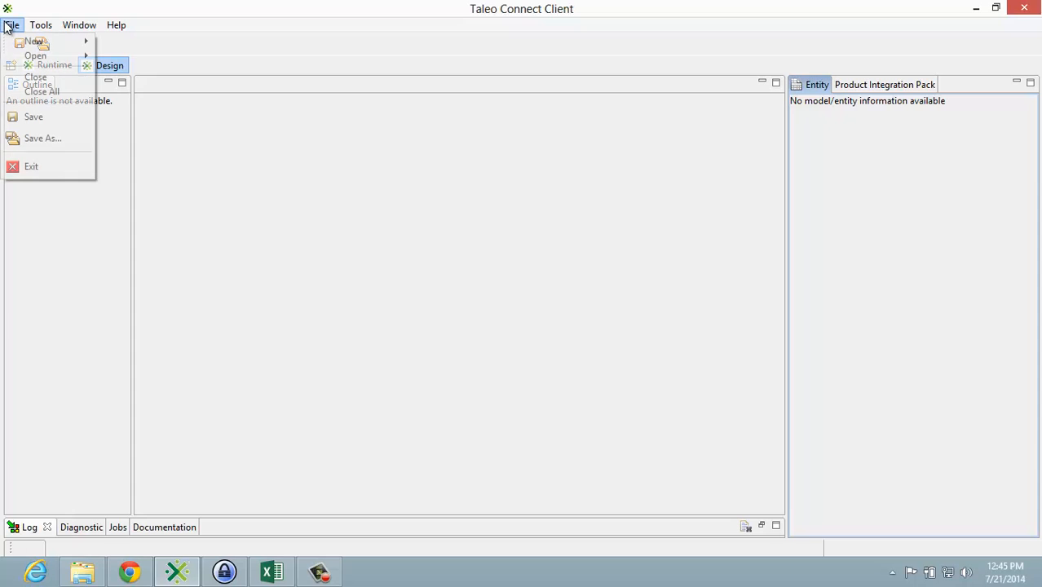
{"action": "mouse_move", "coordinate": [35, 43]}
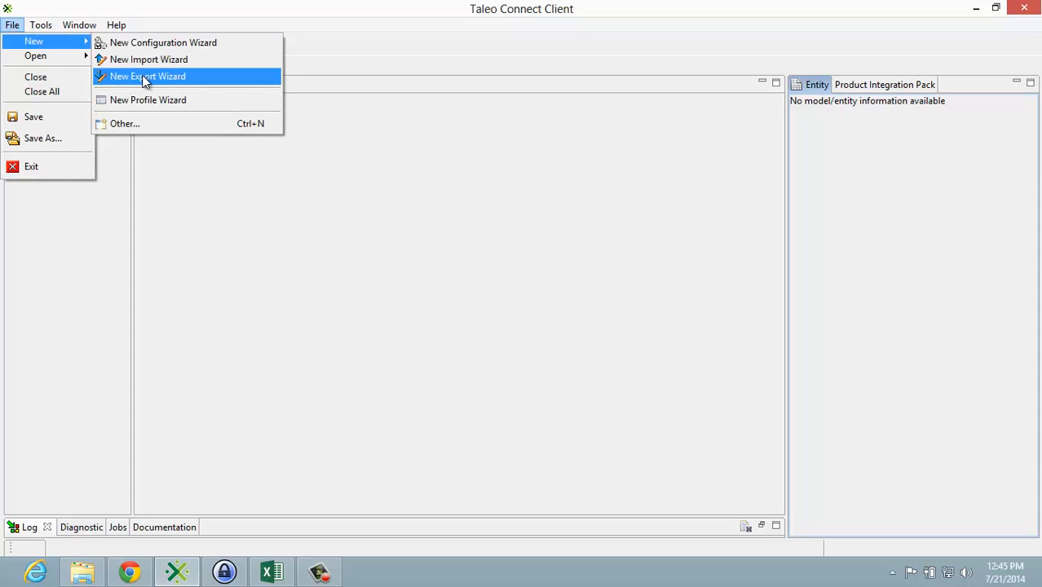
{"action": "left_click", "coordinate": [144, 77]}
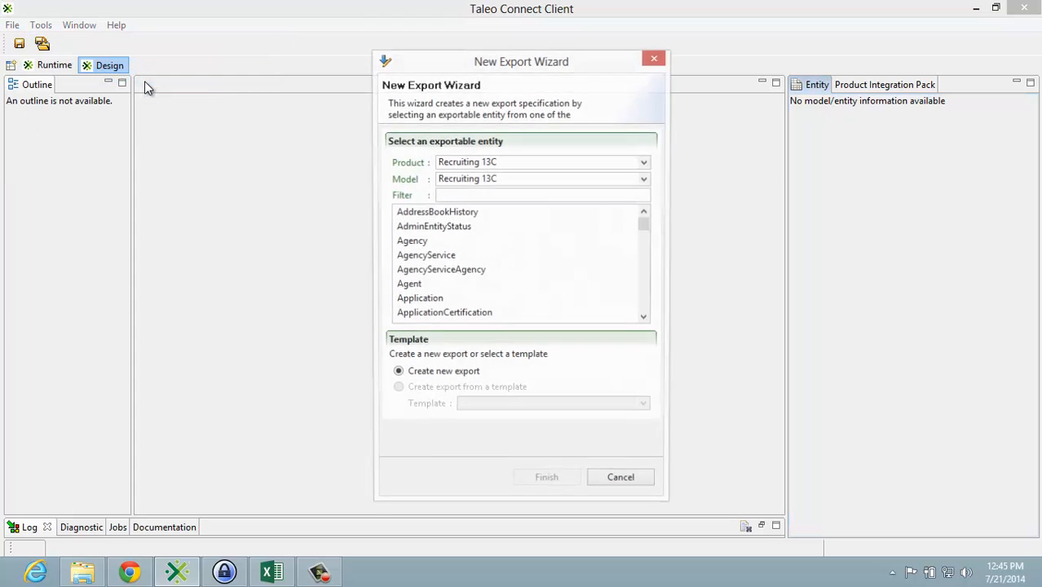
{"action": "left_click", "coordinate": [457, 199]}
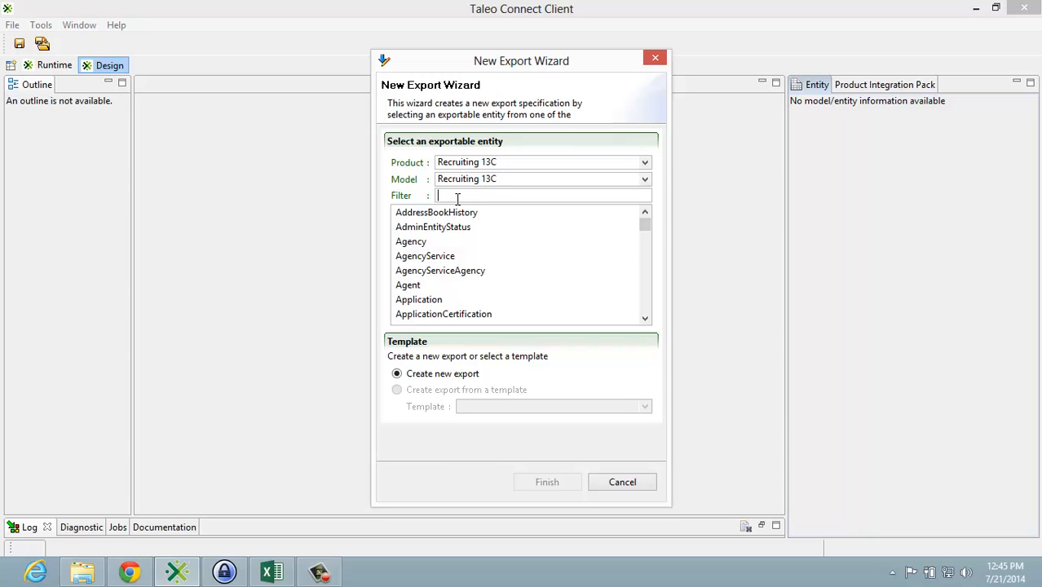
{"action": "type", "text": "co"}
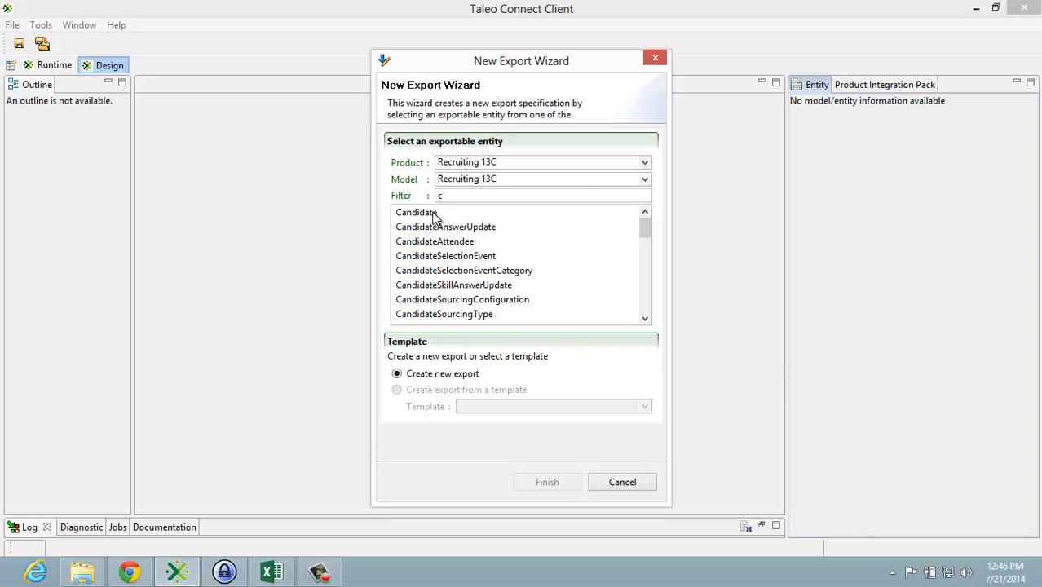
{"action": "left_click", "coordinate": [432, 214]}
{"action": "left_click", "coordinate": [547, 482]}
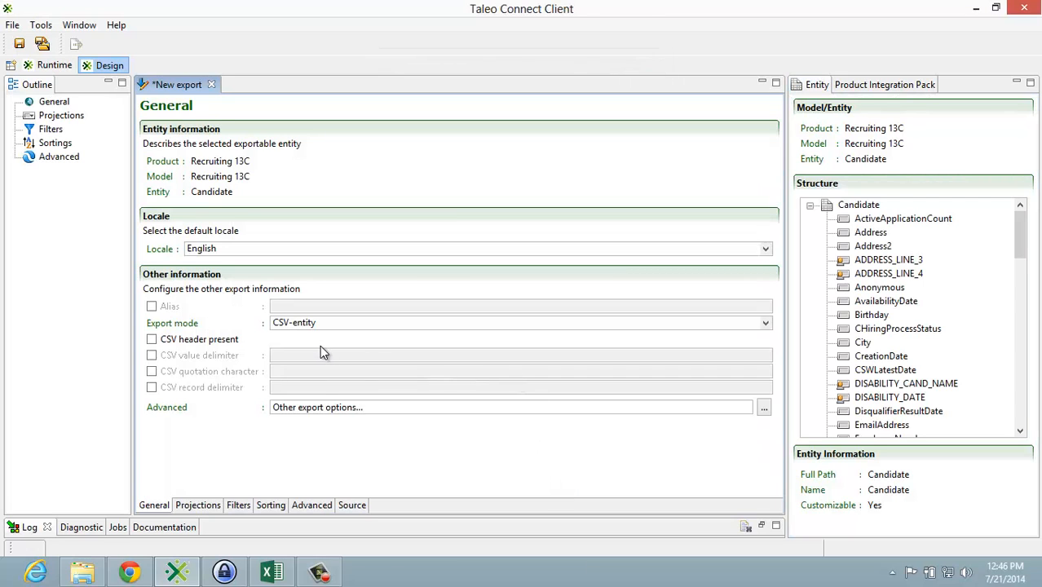
Step: Set the export mode to CSV-report and enable the CSV header
{"action": "left_click", "coordinate": [321, 322]}
{"action": "left_click", "coordinate": [317, 371]}
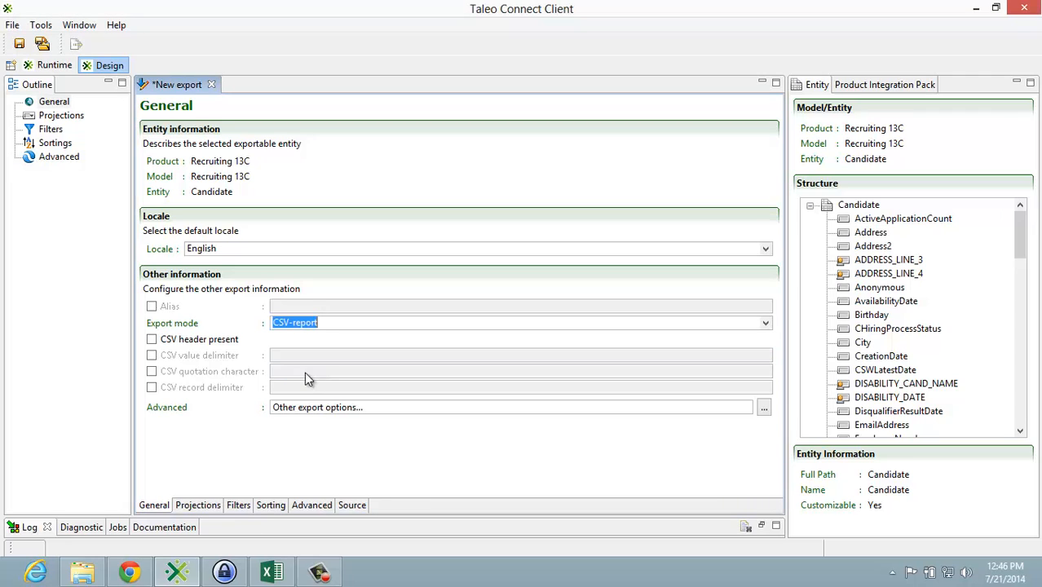
{"action": "left_click", "coordinate": [151, 342]}
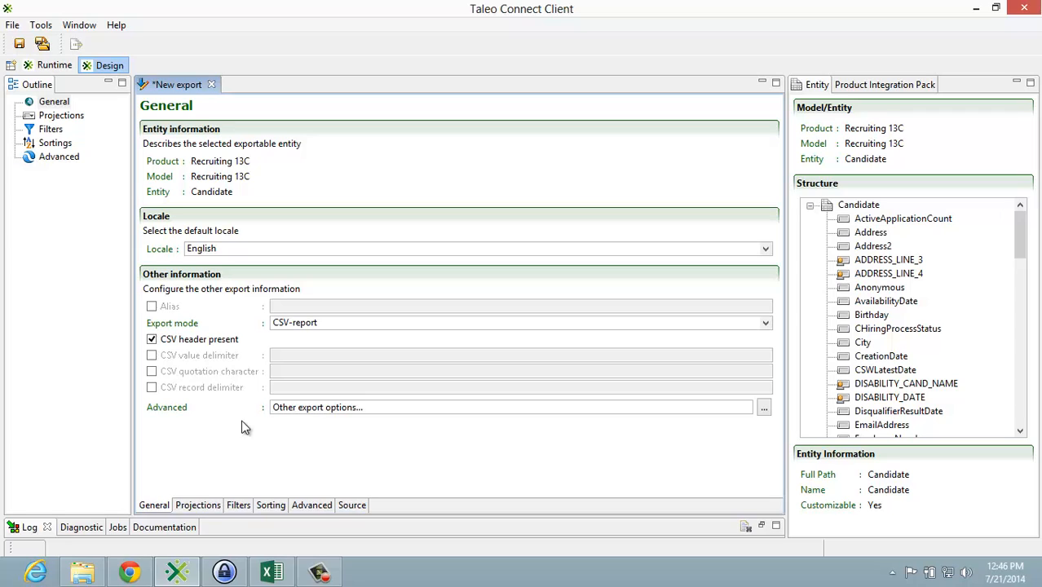
Step: Add the candidate's Number, LastName and FirstName fields to the export's projections
{"action": "left_click", "coordinate": [198, 505]}
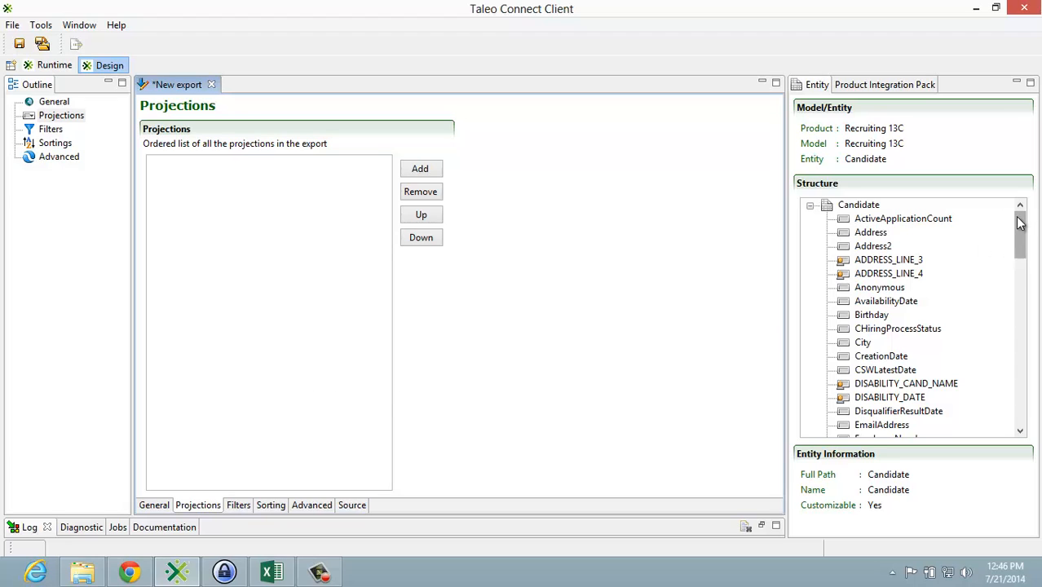
{"action": "left_click_drag", "start_coordinate": [1020, 236], "coordinate": [1025, 312]}
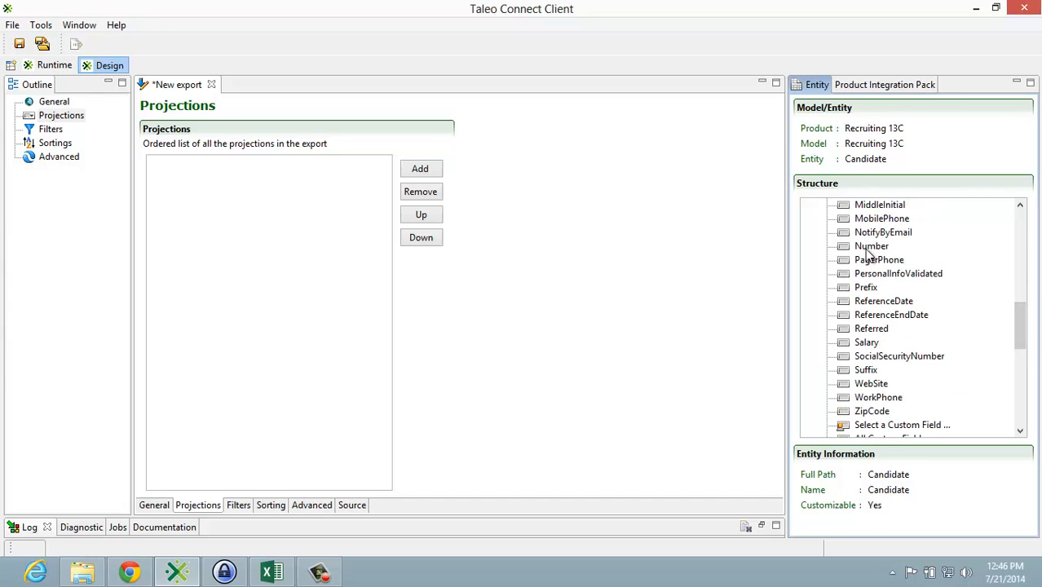
{"action": "left_click_drag", "start_coordinate": [870, 247], "coordinate": [187, 216]}
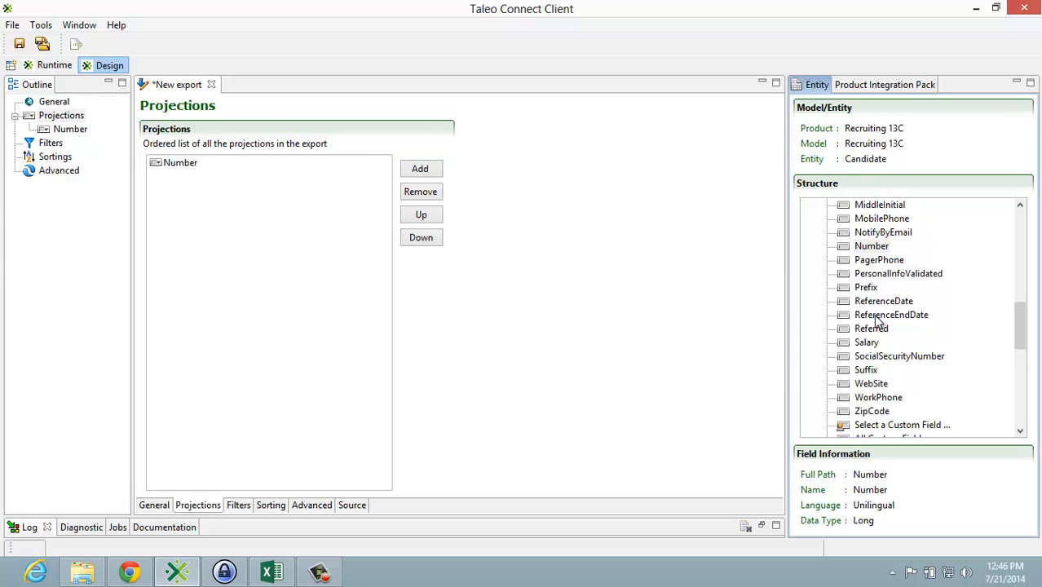
{"action": "left_click_drag", "start_coordinate": [1020, 326], "coordinate": [1017, 313]}
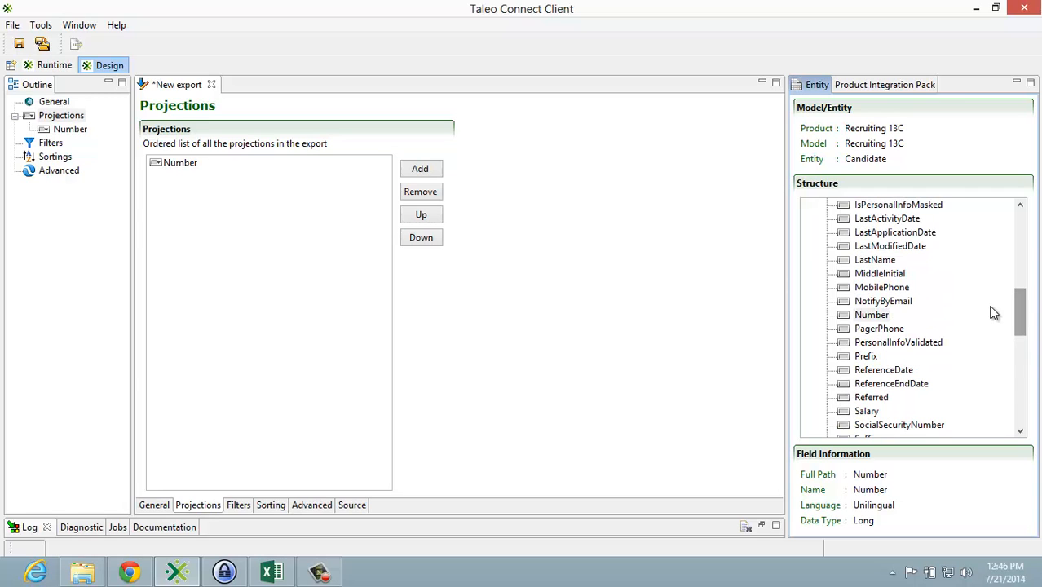
{"action": "left_click_drag", "start_coordinate": [880, 261], "coordinate": [249, 237]}
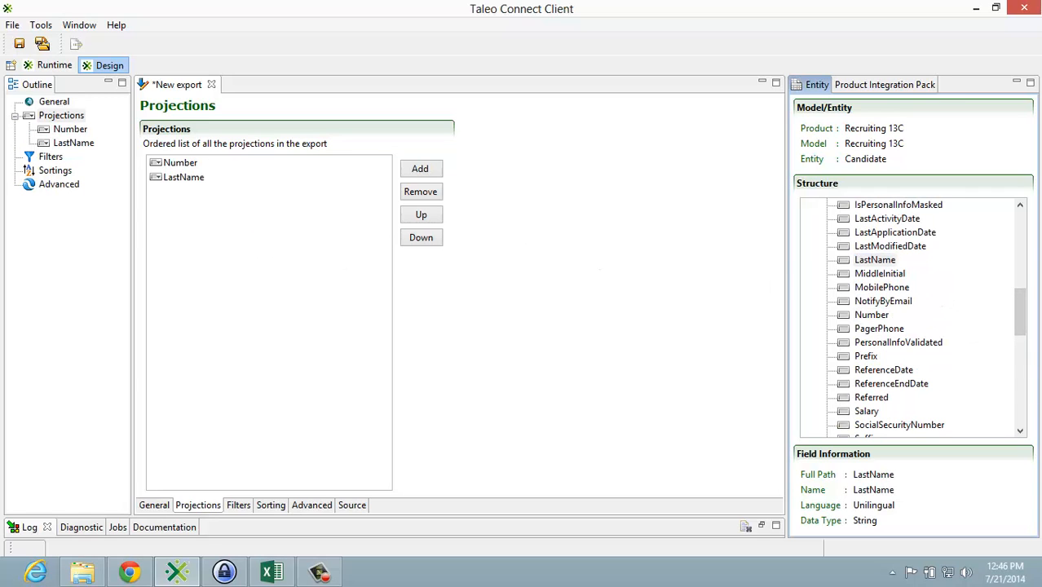
{"action": "left_click_drag", "start_coordinate": [1020, 326], "coordinate": [1018, 287]}
{"action": "left_click_drag", "start_coordinate": [848, 259], "coordinate": [166, 204]}
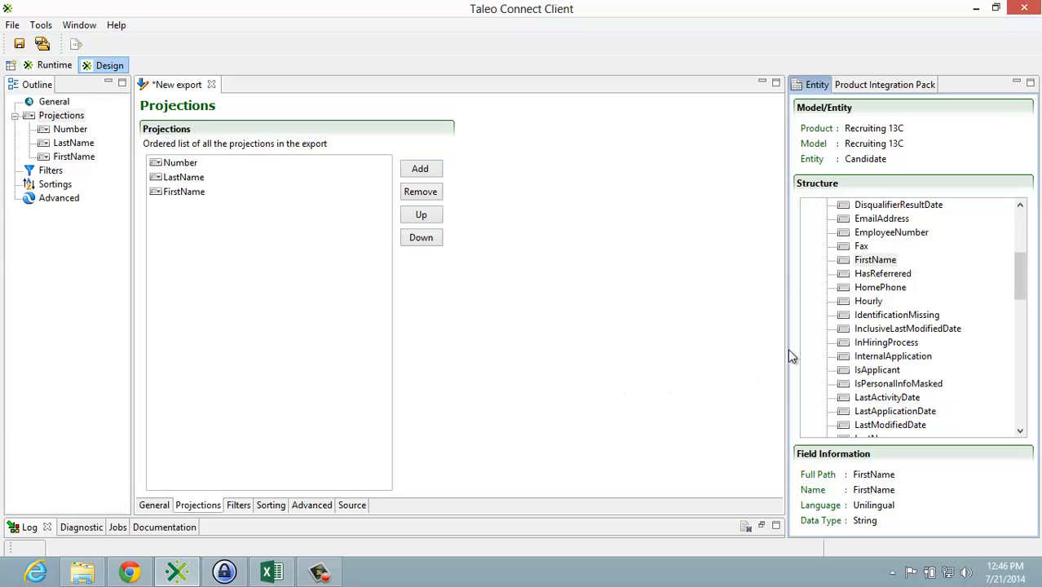
Step: Add the Name field of the residence location's CountryLocation to the projections and collapse that branch
{"action": "left_click_drag", "start_coordinate": [1019, 301], "coordinate": [1027, 422]}
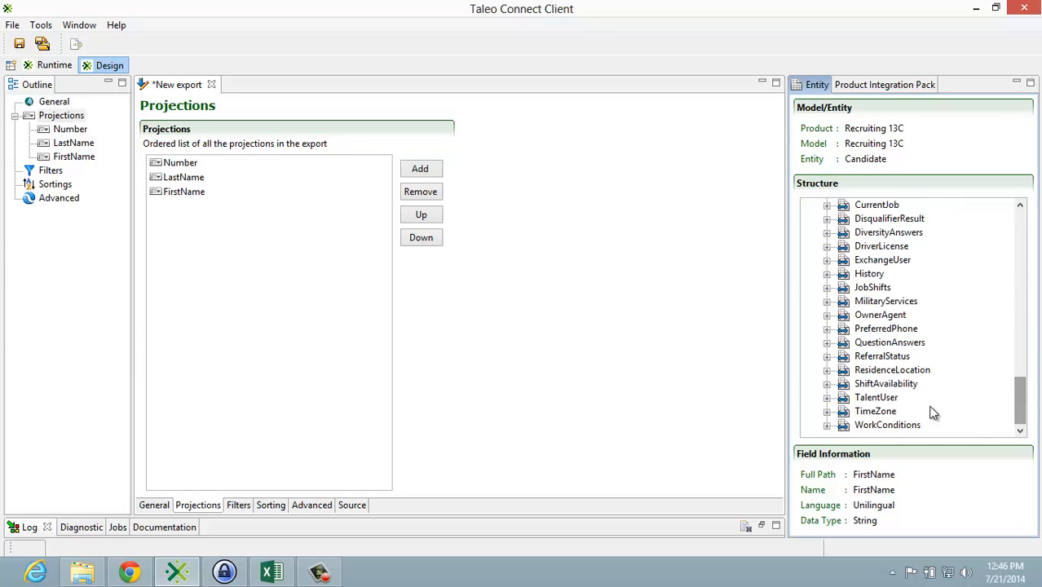
{"action": "left_click", "coordinate": [827, 371]}
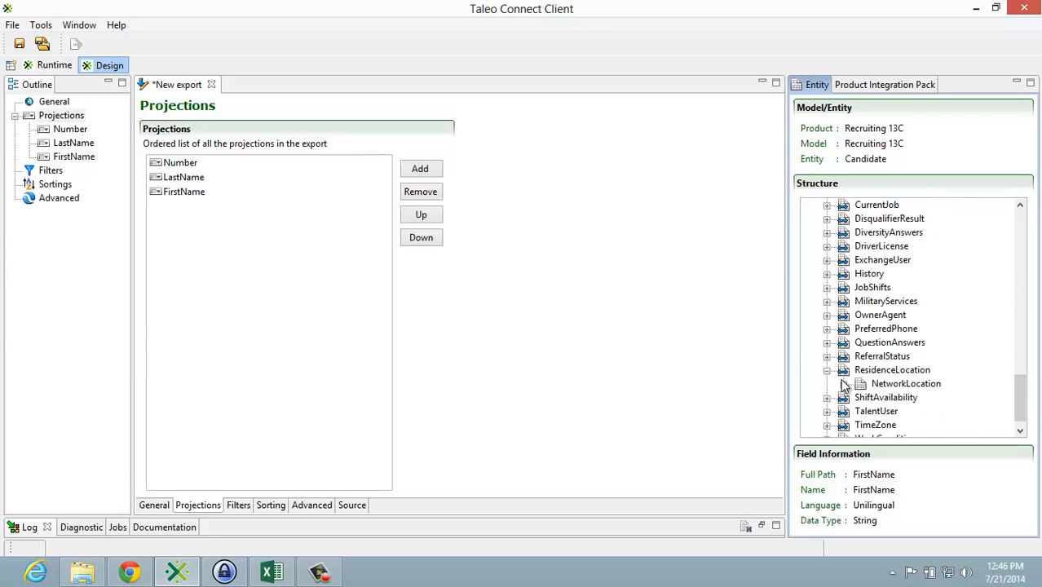
{"action": "left_click", "coordinate": [844, 384]}
{"action": "scroll", "coordinate": [849, 343], "scroll_direction": "down", "scroll_amount": 1}
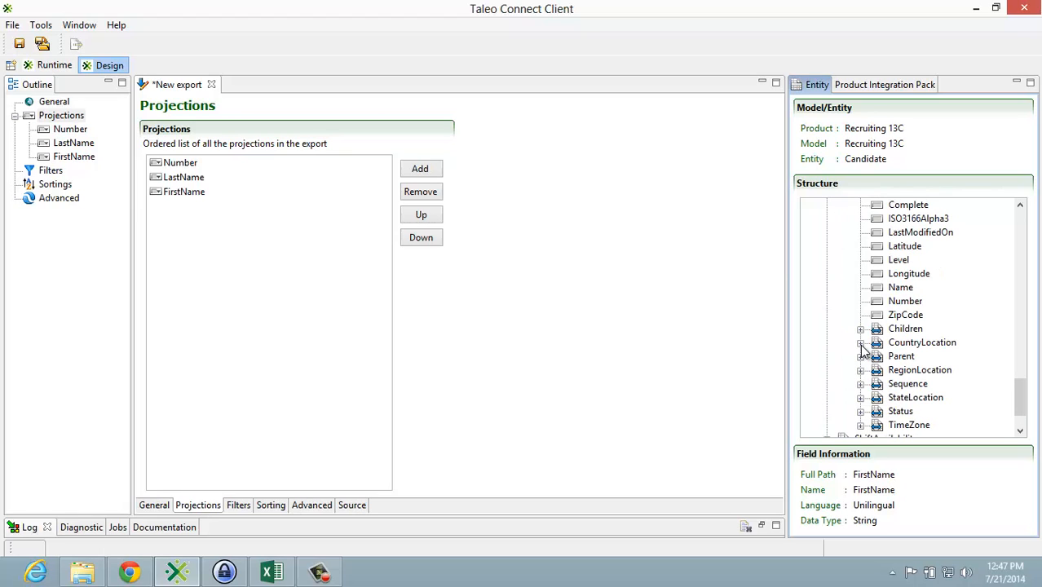
{"action": "left_click", "coordinate": [861, 344]}
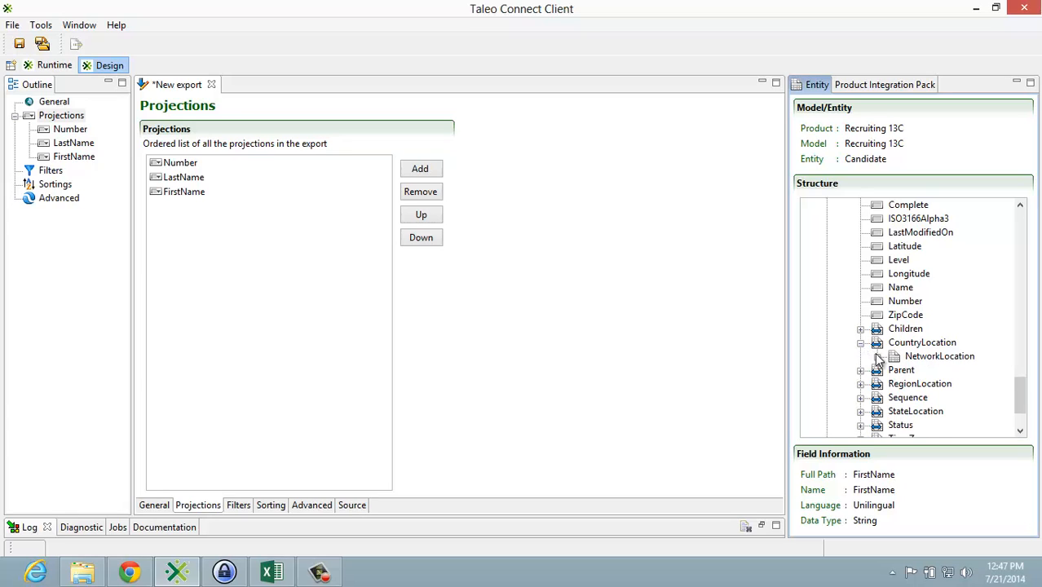
{"action": "left_click", "coordinate": [877, 356]}
{"action": "left_click_drag", "start_coordinate": [914, 328], "coordinate": [258, 232]}
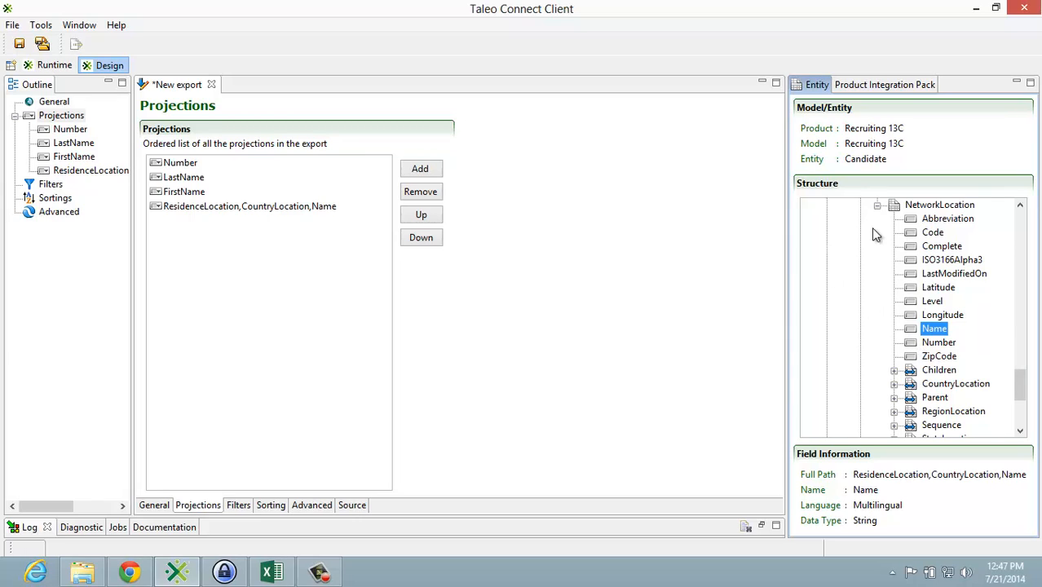
{"action": "left_click", "coordinate": [878, 205]}
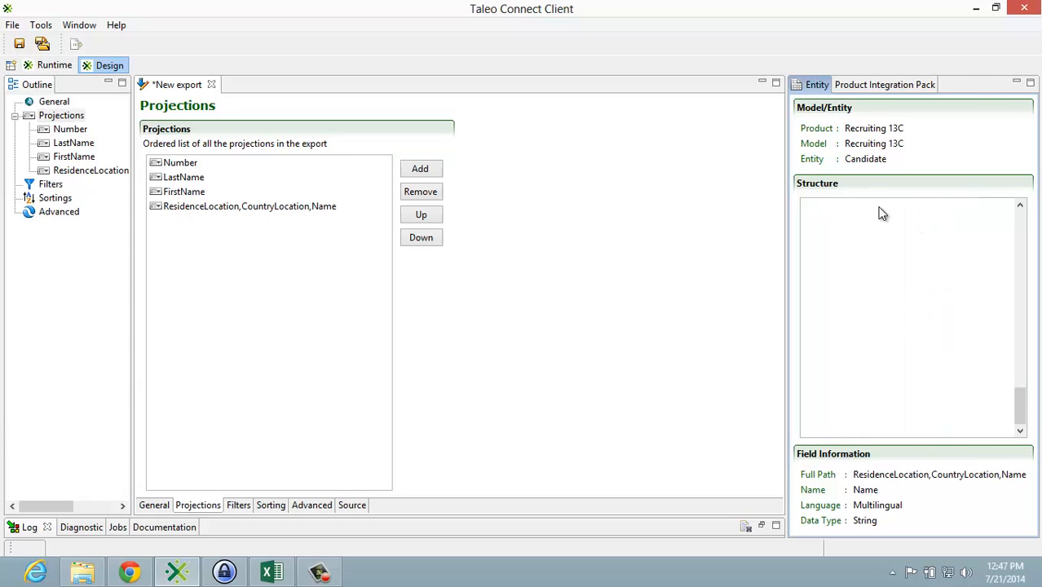
{"action": "left_click", "coordinate": [861, 274]}
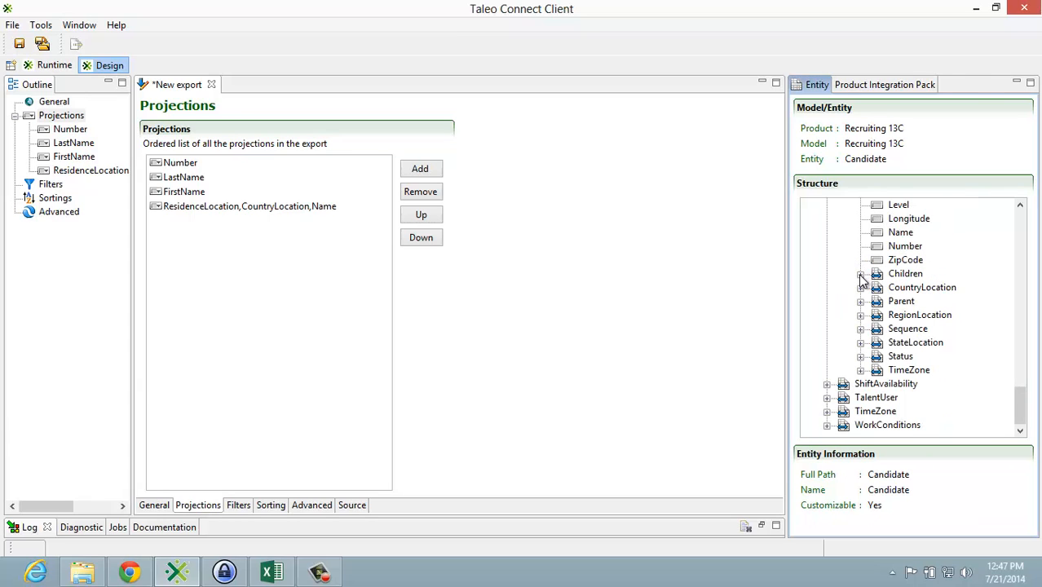
Step: Add the Name field of the residence location's StateLocation to the projections and collapse that branch
{"action": "left_click", "coordinate": [861, 344]}
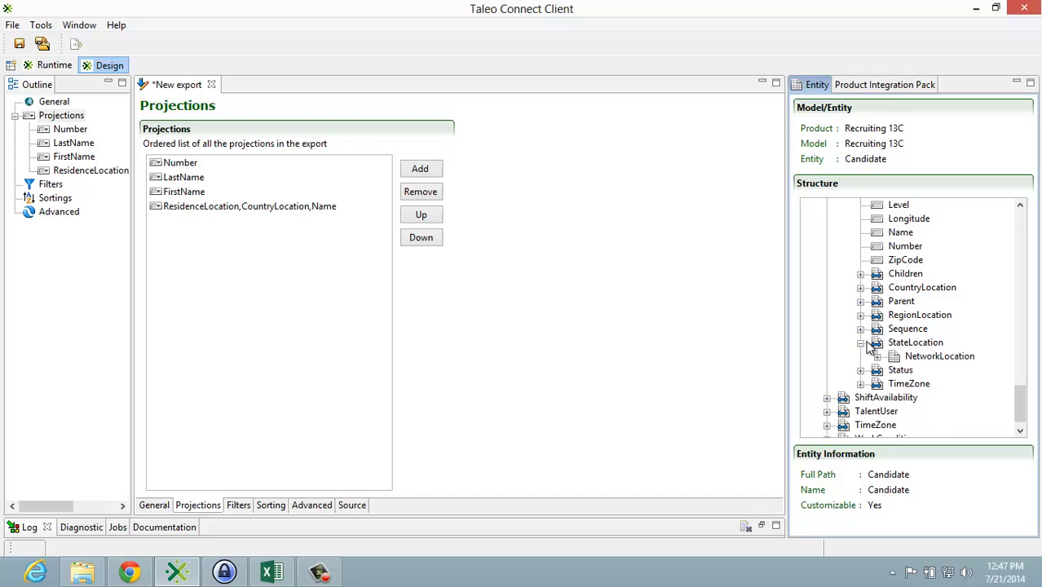
{"action": "left_click", "coordinate": [877, 356]}
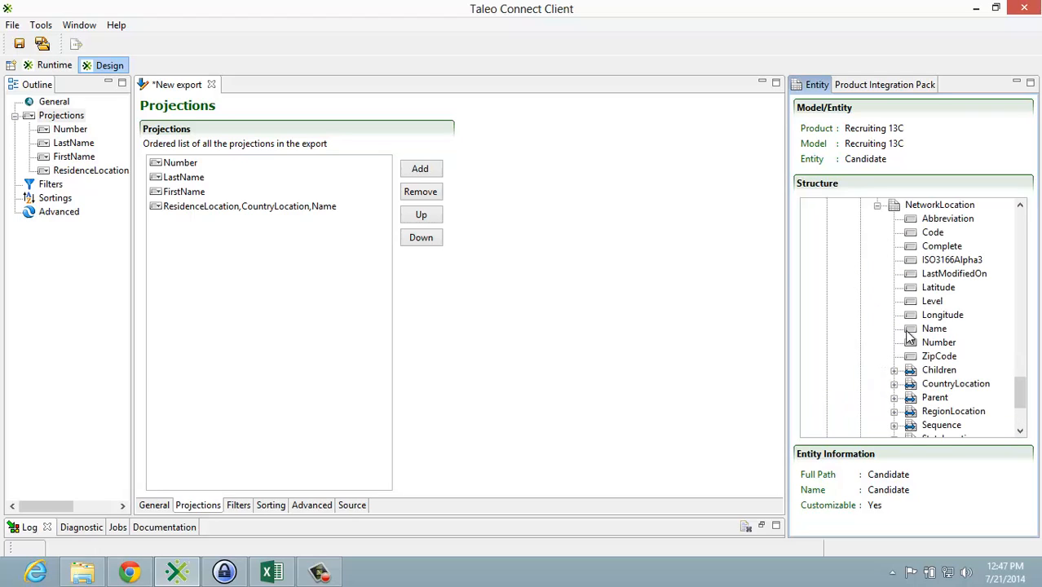
{"action": "left_click_drag", "start_coordinate": [934, 328], "coordinate": [244, 302]}
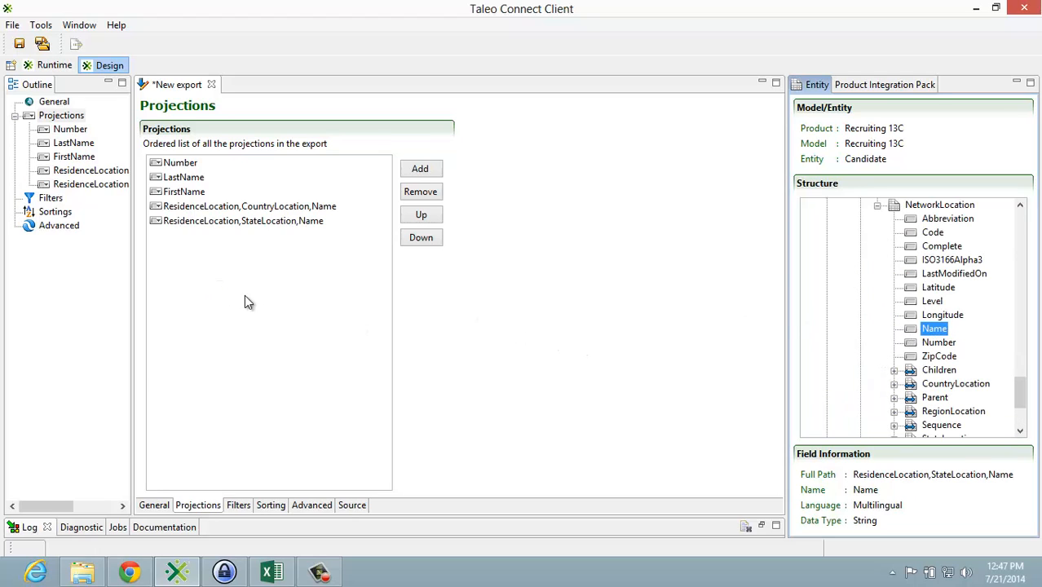
{"action": "left_click", "coordinate": [879, 208]}
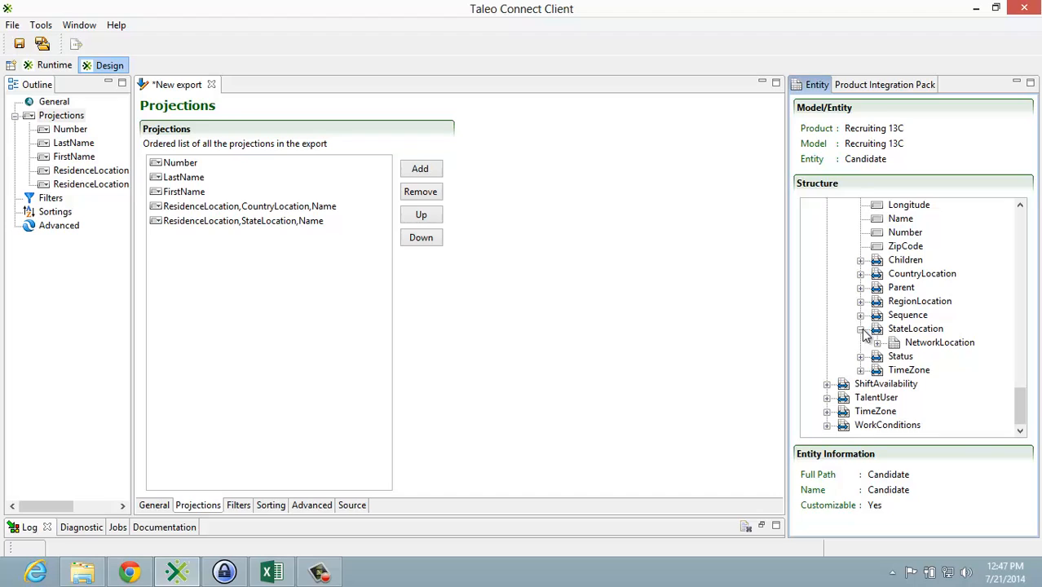
{"action": "left_click", "coordinate": [861, 330]}
Step: Add the Name field of the residence location's RegionLocation to the projections and collapse the ResidenceLocation branch
{"action": "left_click", "coordinate": [861, 316]}
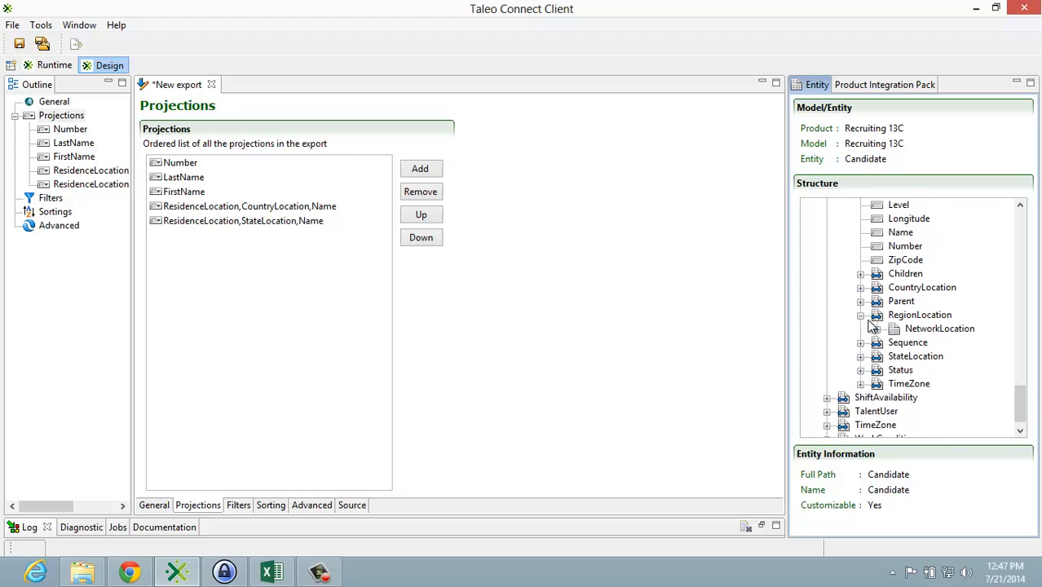
{"action": "left_click", "coordinate": [877, 329]}
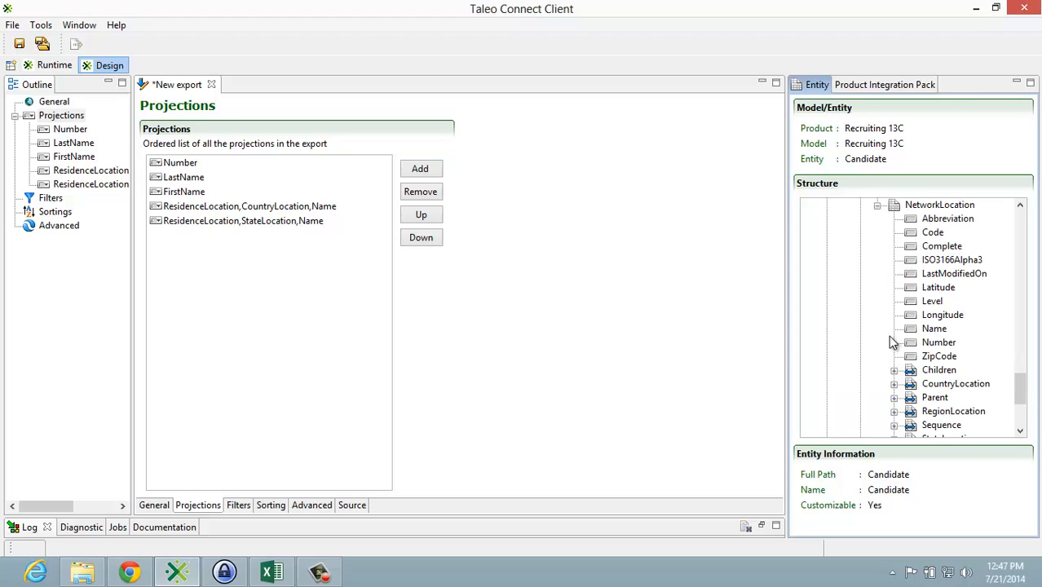
{"action": "left_click_drag", "start_coordinate": [919, 332], "coordinate": [339, 274]}
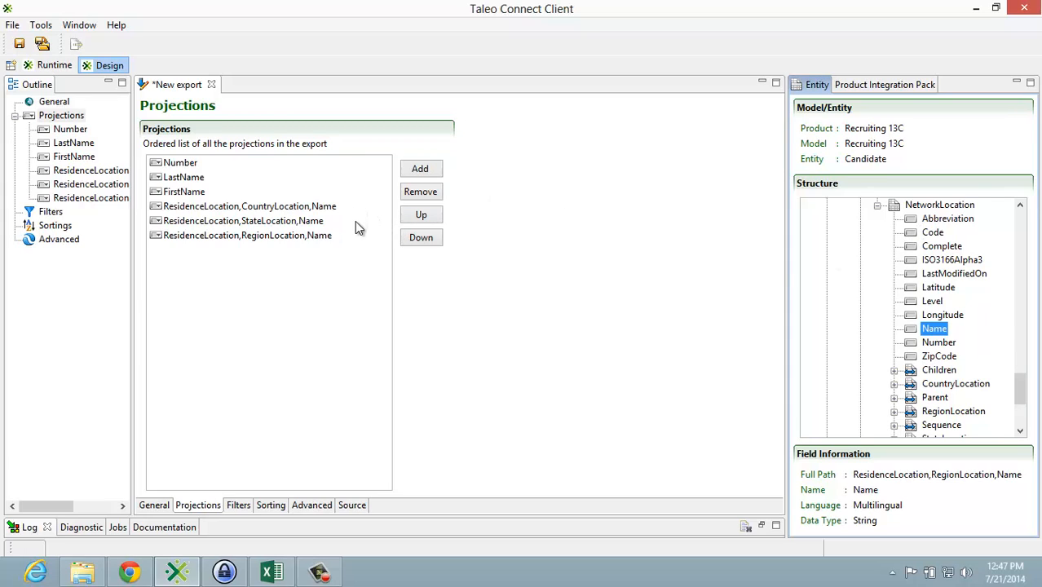
{"action": "left_click", "coordinate": [877, 206]}
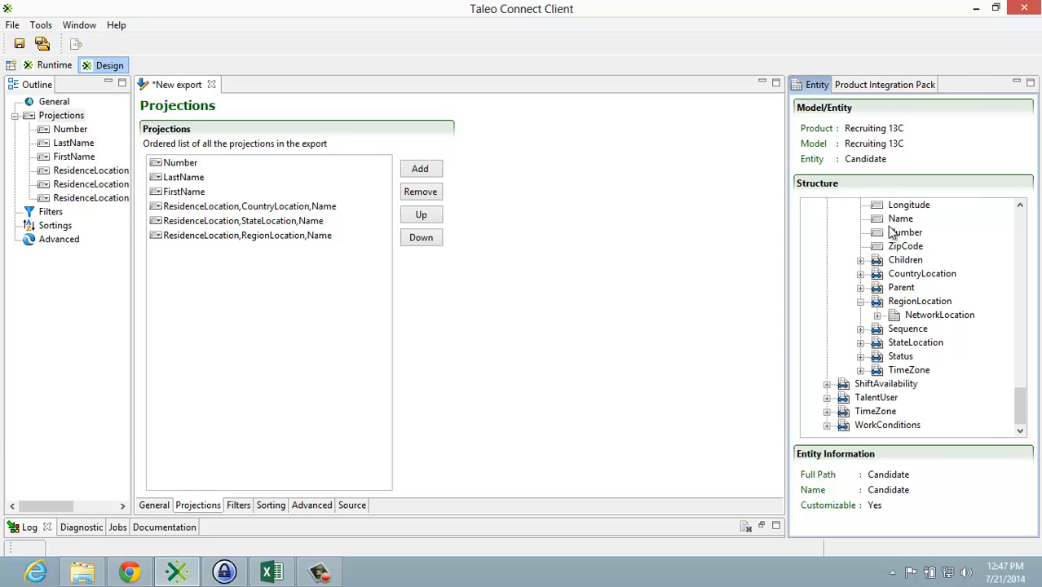
{"action": "scroll", "coordinate": [885, 300], "scroll_direction": "up", "scroll_amount": 4}
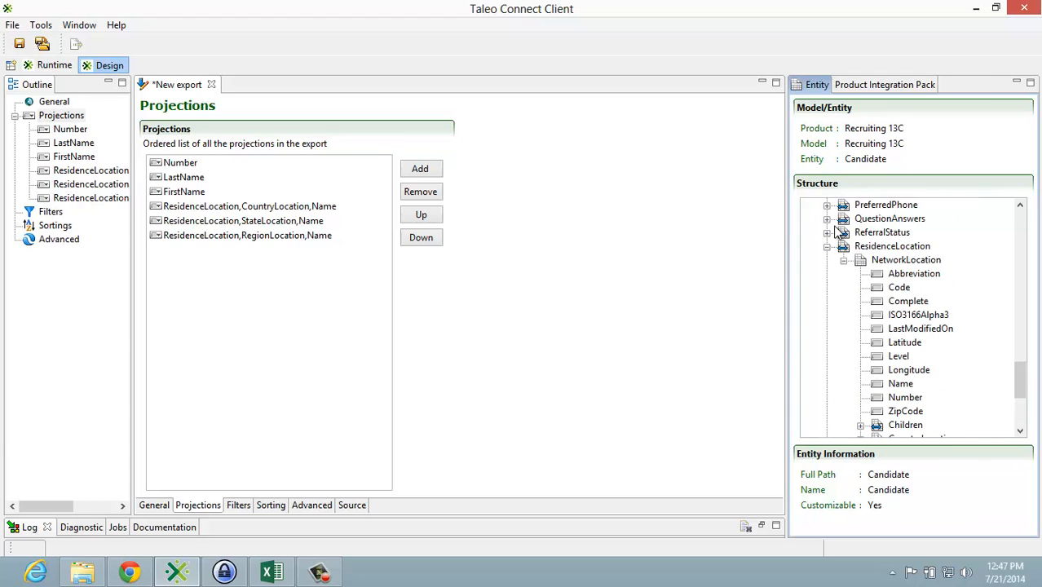
{"action": "left_click", "coordinate": [827, 247]}
{"action": "scroll", "coordinate": [860, 341], "scroll_direction": "up", "scroll_amount": 6}
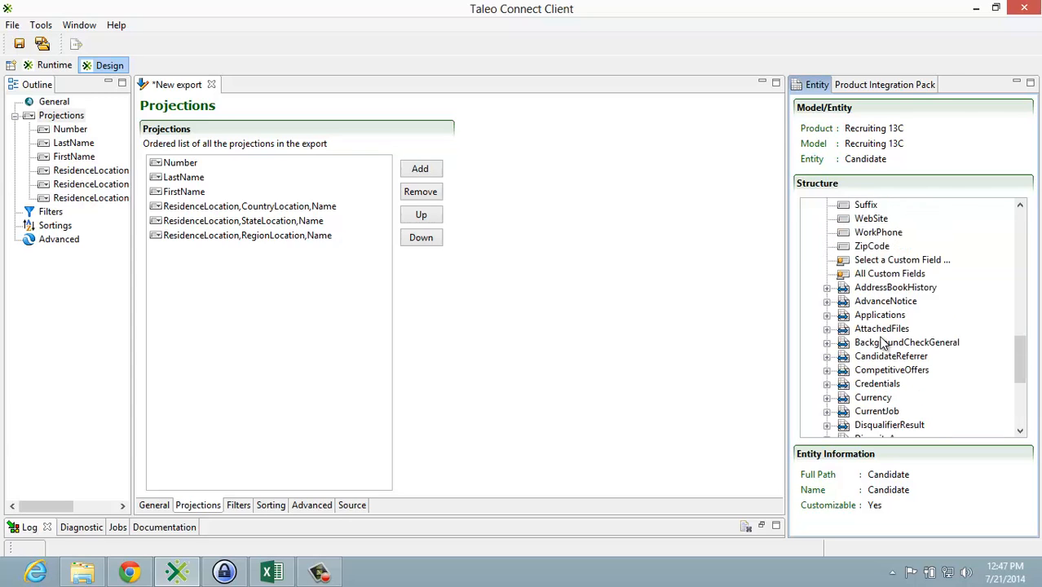
Step: Add the candidate's City and EmployeeNumber fields to the export's projections, and select the ZipCode field in the entity structure
{"action": "scroll", "coordinate": [885, 342], "scroll_direction": "up", "scroll_amount": 6}
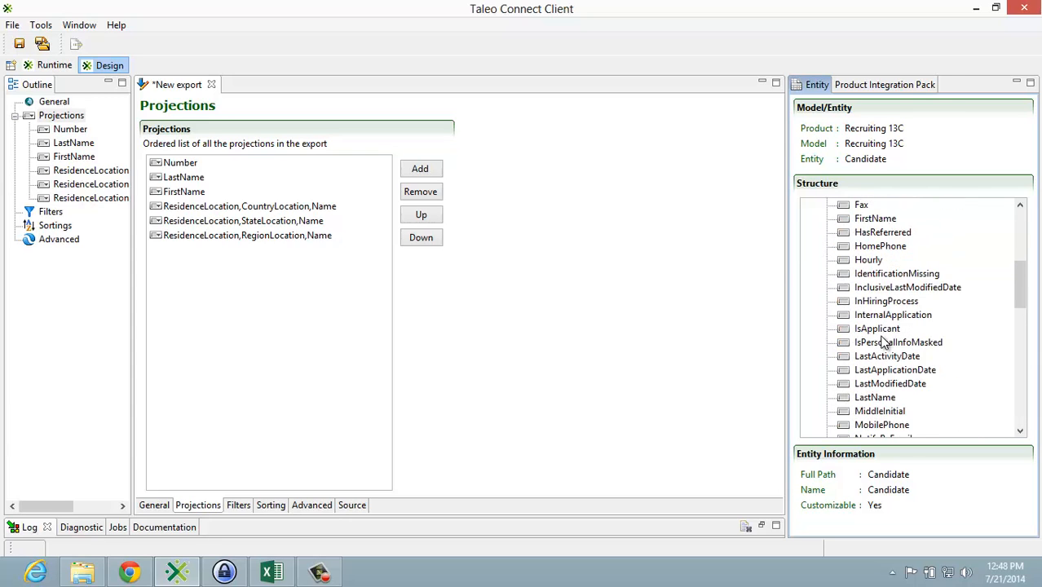
{"action": "scroll", "coordinate": [885, 342], "scroll_direction": "up", "scroll_amount": 2}
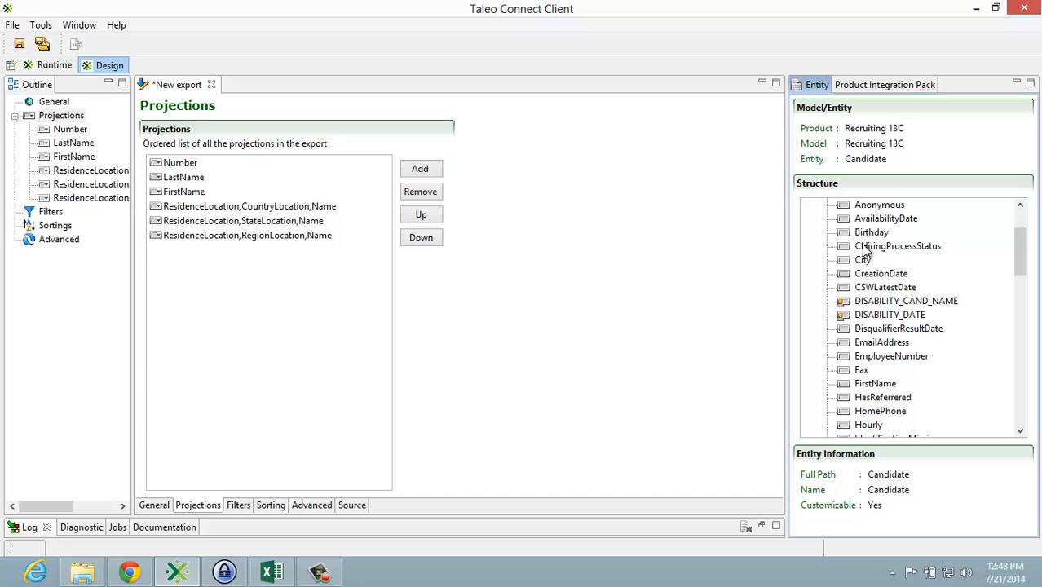
{"action": "left_click_drag", "start_coordinate": [863, 260], "coordinate": [317, 293]}
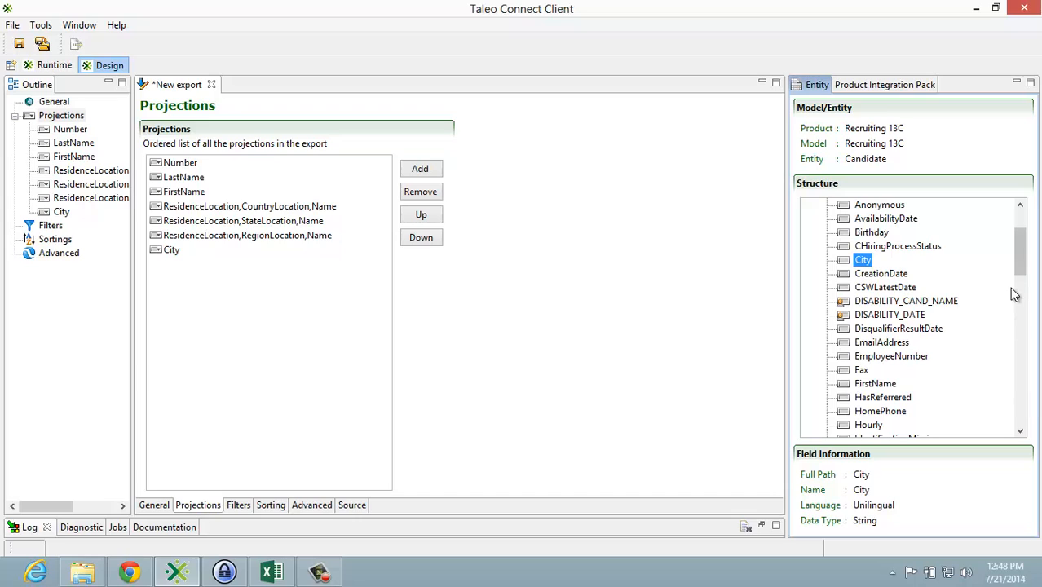
{"action": "left_click_drag", "start_coordinate": [920, 359], "coordinate": [186, 308]}
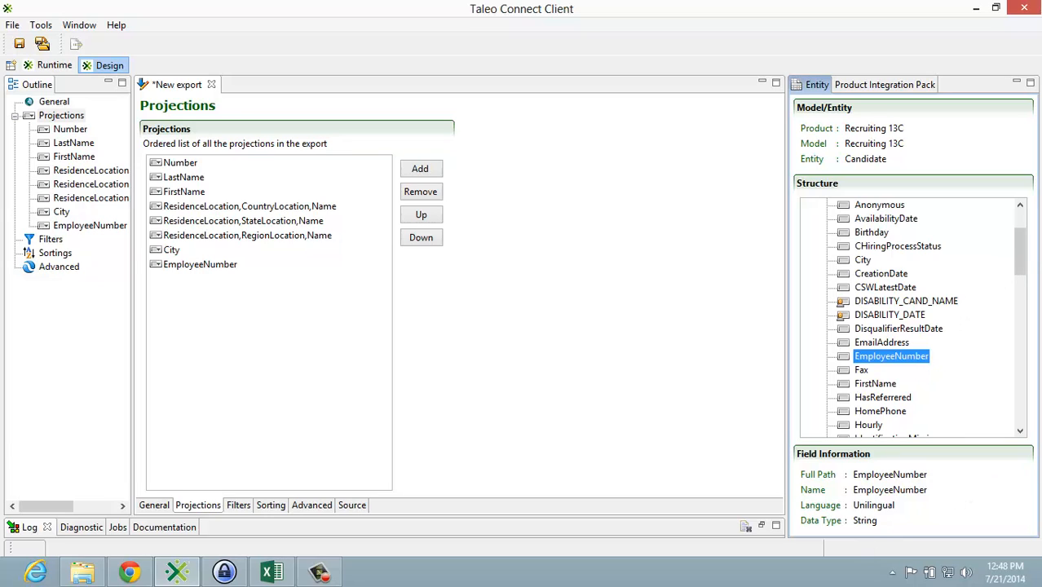
{"action": "left_click_drag", "start_coordinate": [1023, 260], "coordinate": [1023, 329]}
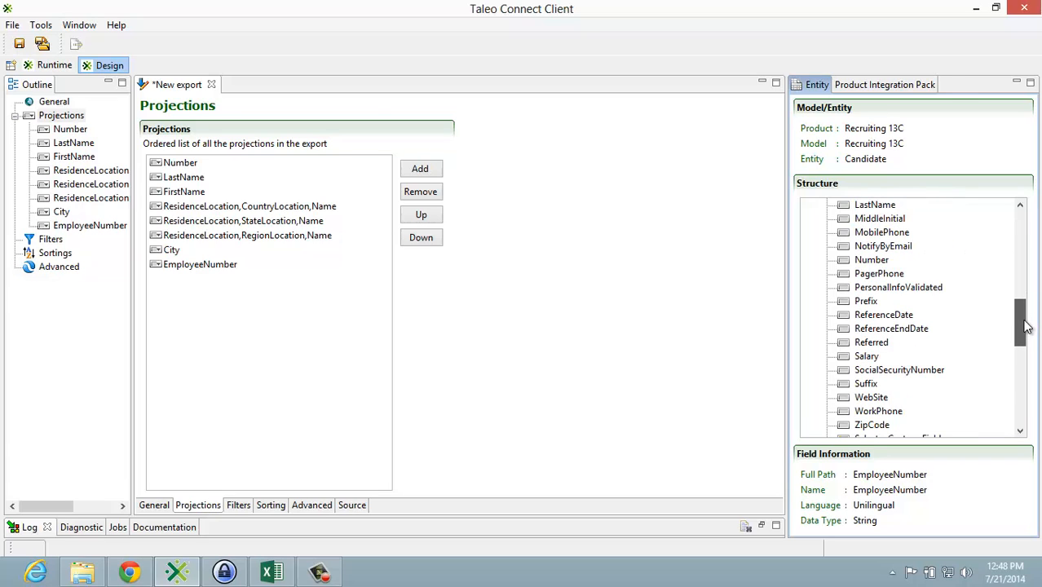
{"action": "left_click", "coordinate": [879, 427]}
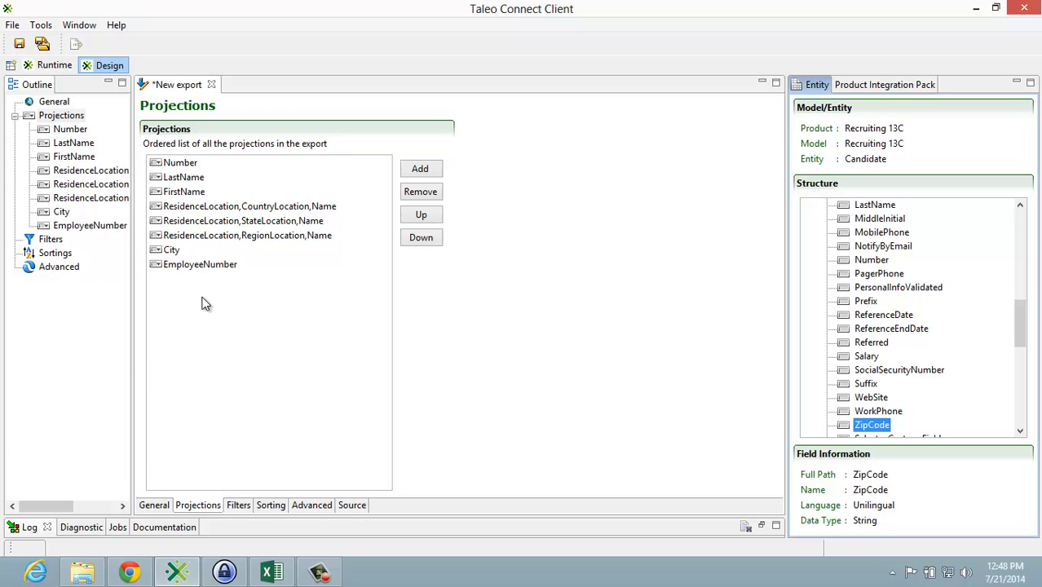
Step: Create an export filter on the candidate's CreationDate field and open its settings
{"action": "left_click", "coordinate": [237, 506]}
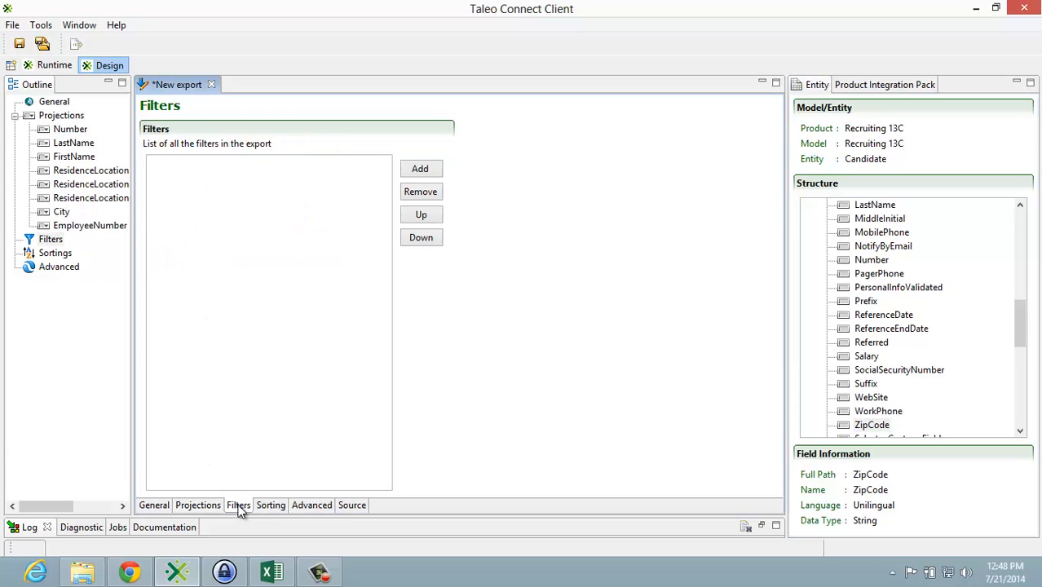
{"action": "left_click_drag", "start_coordinate": [1020, 336], "coordinate": [1014, 257]}
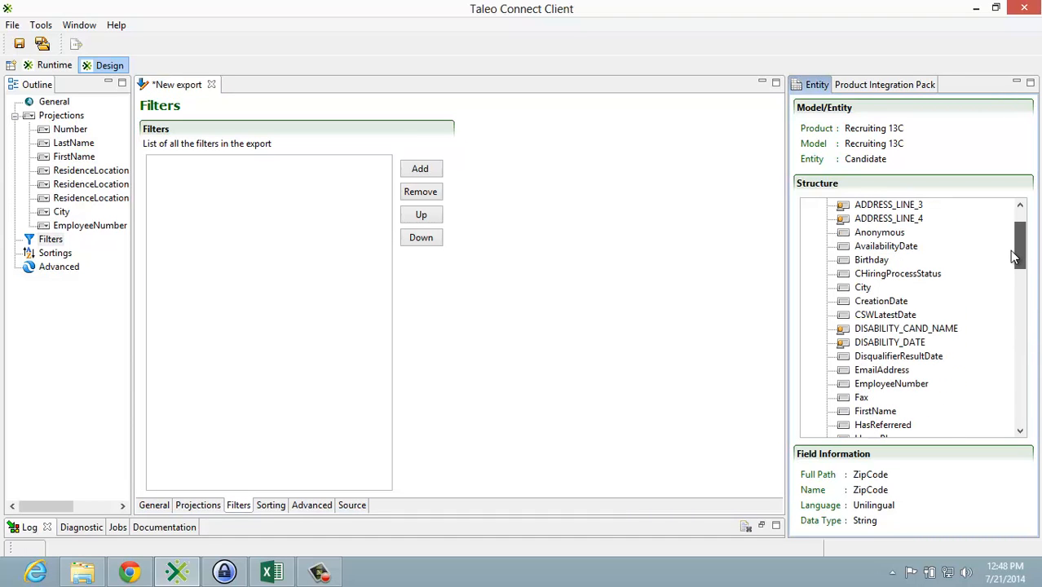
{"action": "left_click", "coordinate": [851, 303]}
{"action": "left_click_drag", "start_coordinate": [850, 304], "coordinate": [186, 192]}
{"action": "left_click", "coordinate": [185, 165]}
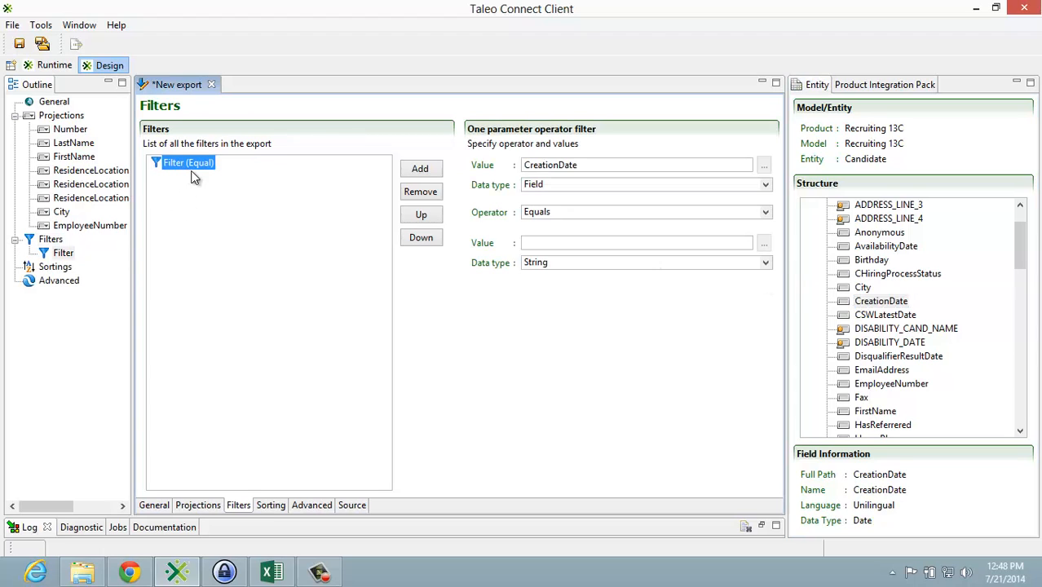
Step: Set the CreationDate filter's operator to Greater than and its comparison value's data type to Date/Time
{"action": "left_click", "coordinate": [767, 214]}
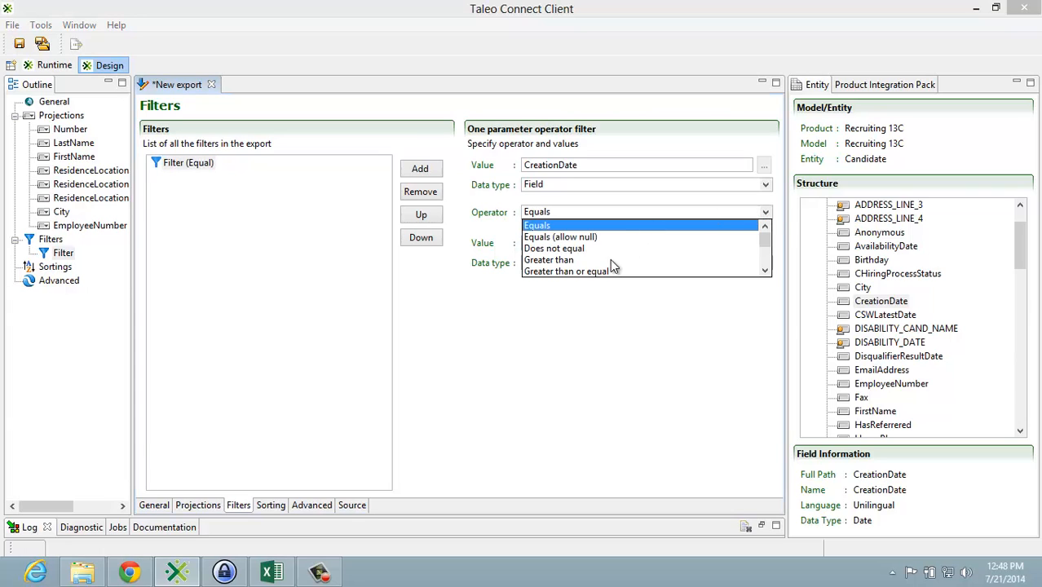
{"action": "left_click", "coordinate": [610, 260]}
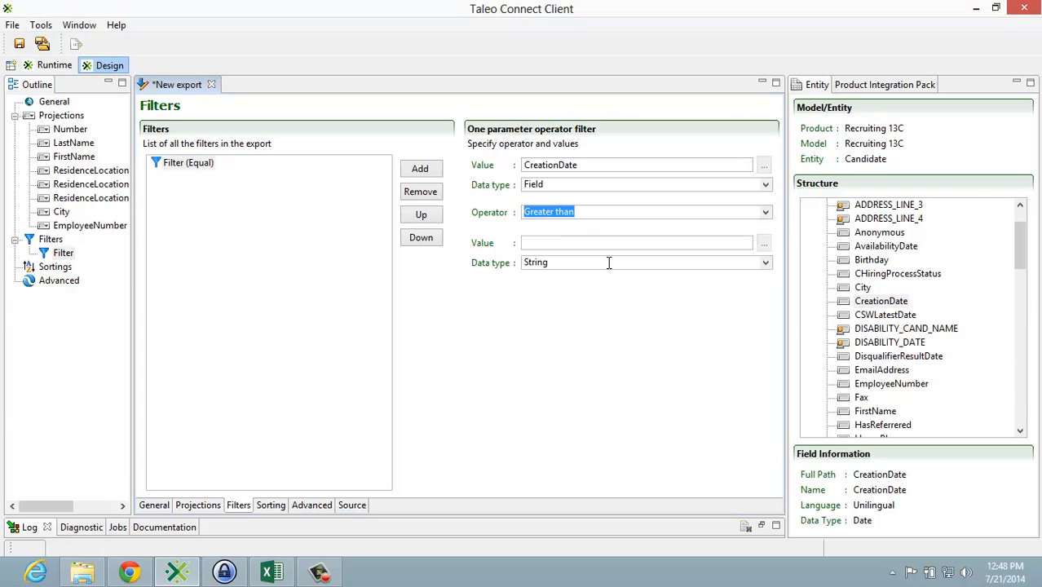
{"action": "left_click", "coordinate": [765, 265]}
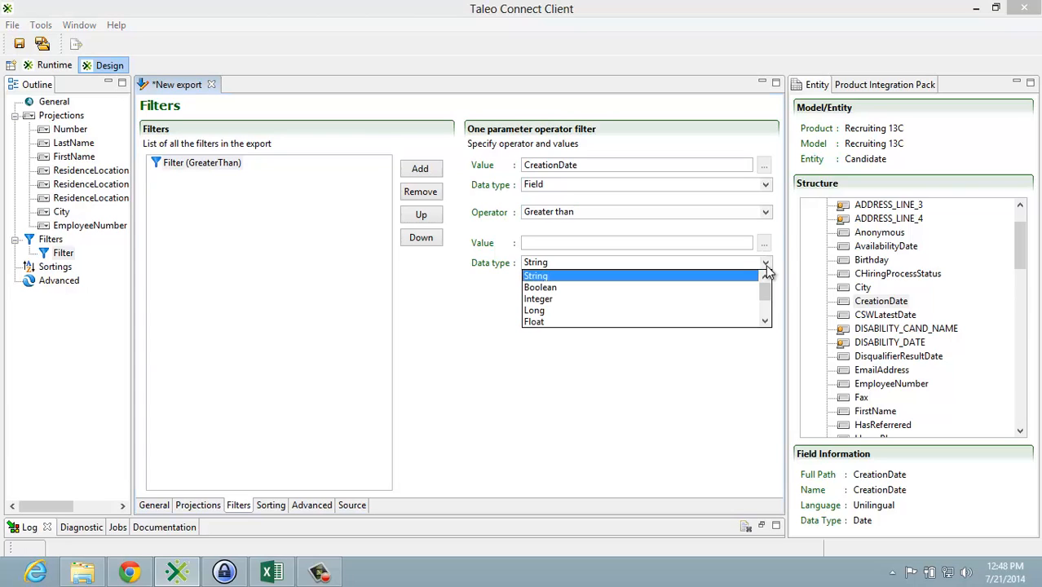
{"action": "left_click", "coordinate": [767, 314]}
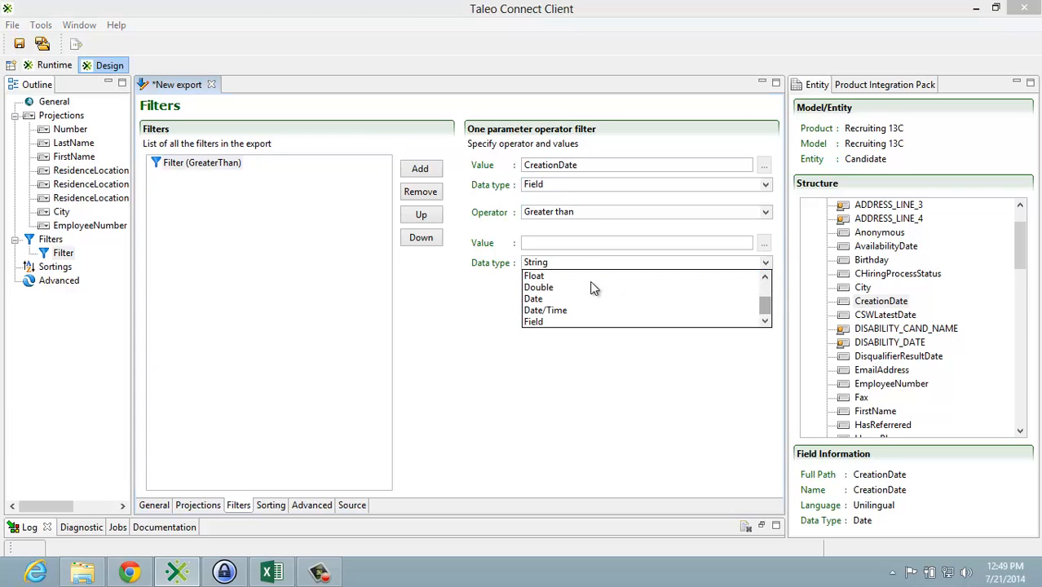
{"action": "left_click", "coordinate": [567, 312]}
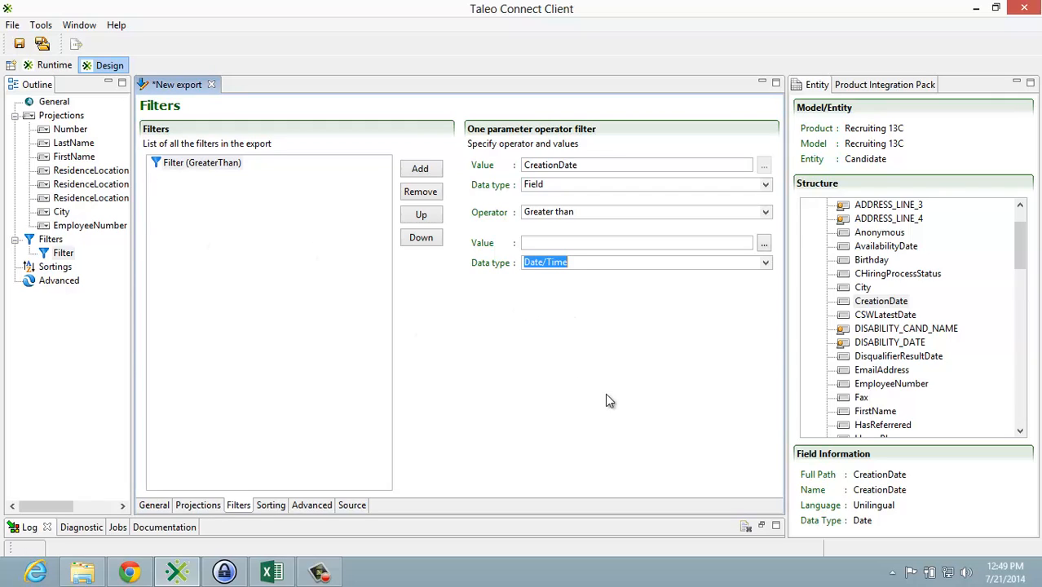
{"action": "left_click", "coordinate": [669, 404]}
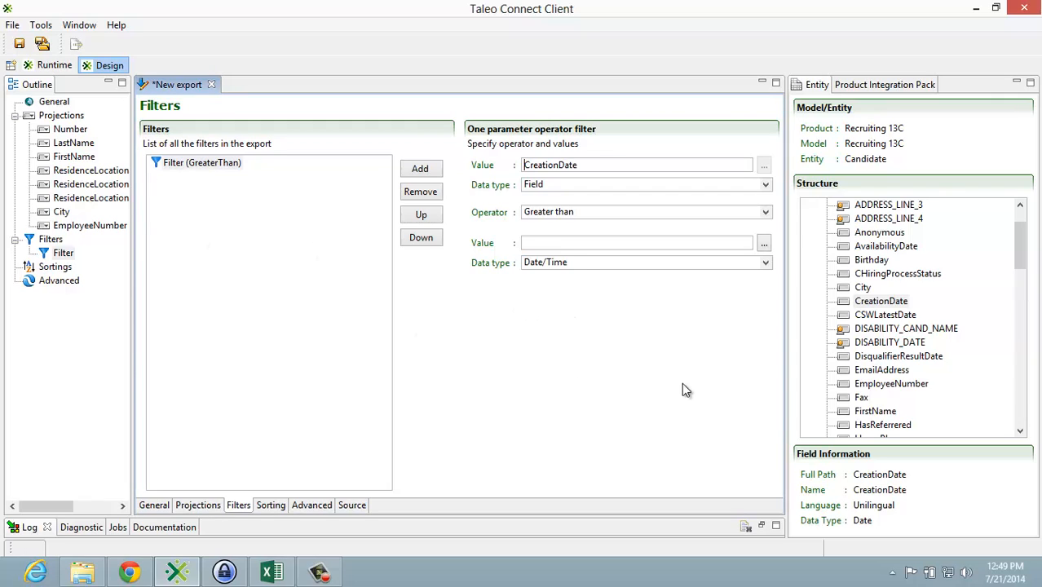
Step: Set the CreationDate filter's comparison value to January 1, 2014
{"action": "left_click", "coordinate": [764, 244]}
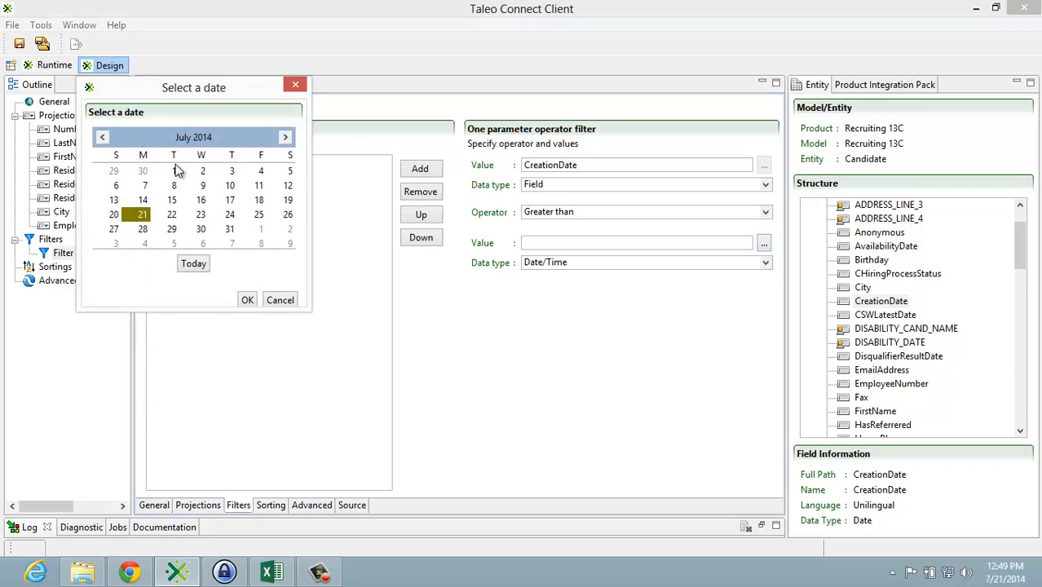
{"action": "left_click", "coordinate": [102, 138]}
{"action": "left_click", "coordinate": [102, 139]}
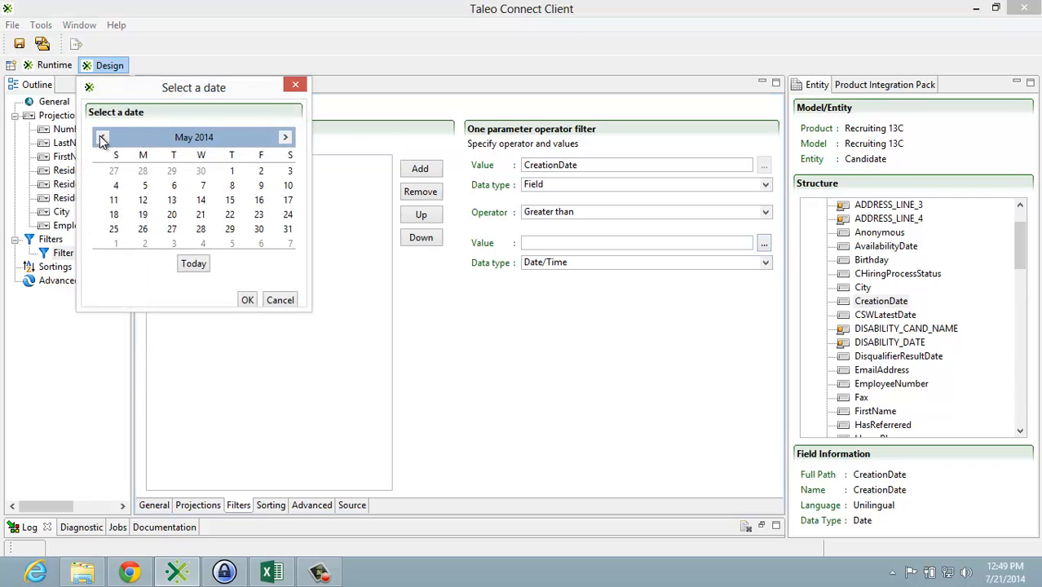
{"action": "left_click", "coordinate": [102, 137]}
{"action": "left_click", "coordinate": [102, 137]}
{"action": "left_click", "coordinate": [102, 138]}
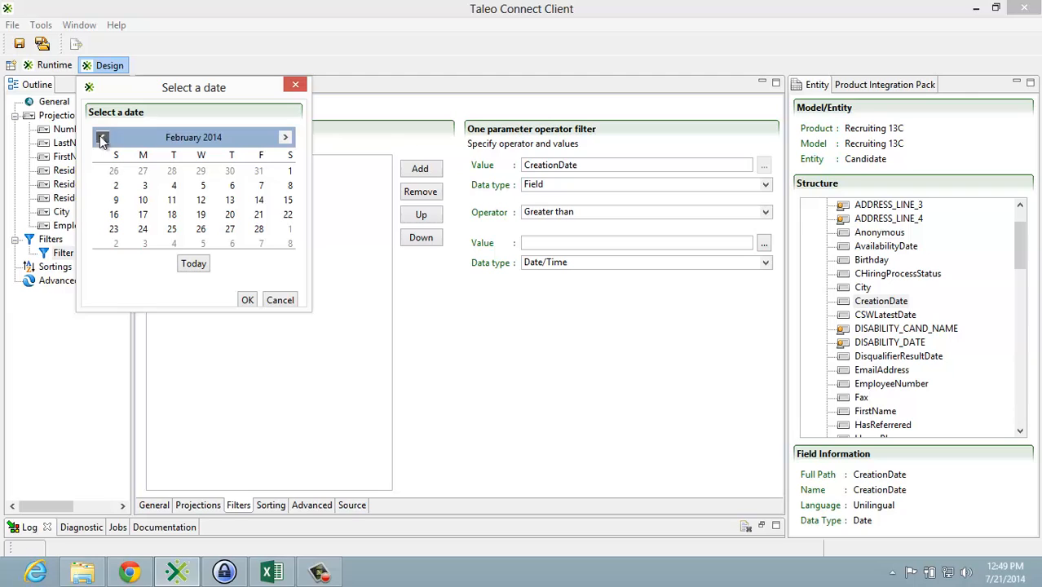
{"action": "left_click", "coordinate": [102, 138]}
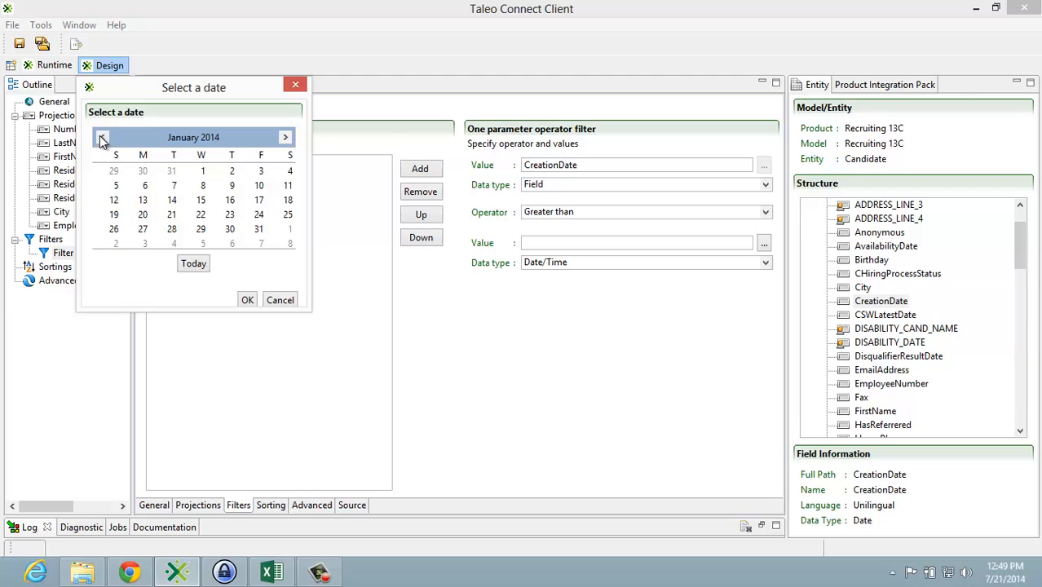
{"action": "left_click", "coordinate": [202, 172]}
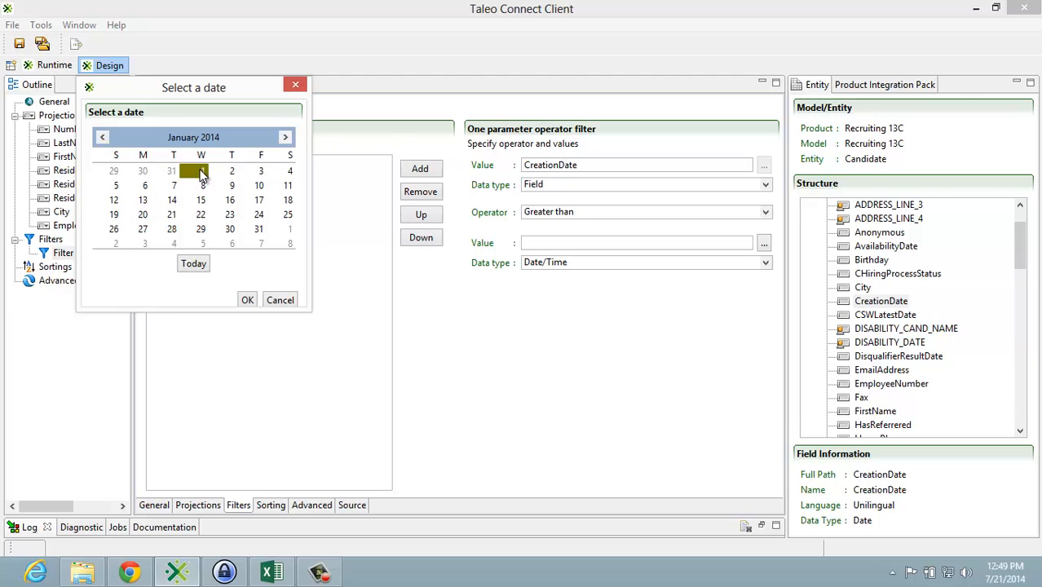
{"action": "left_click", "coordinate": [247, 301]}
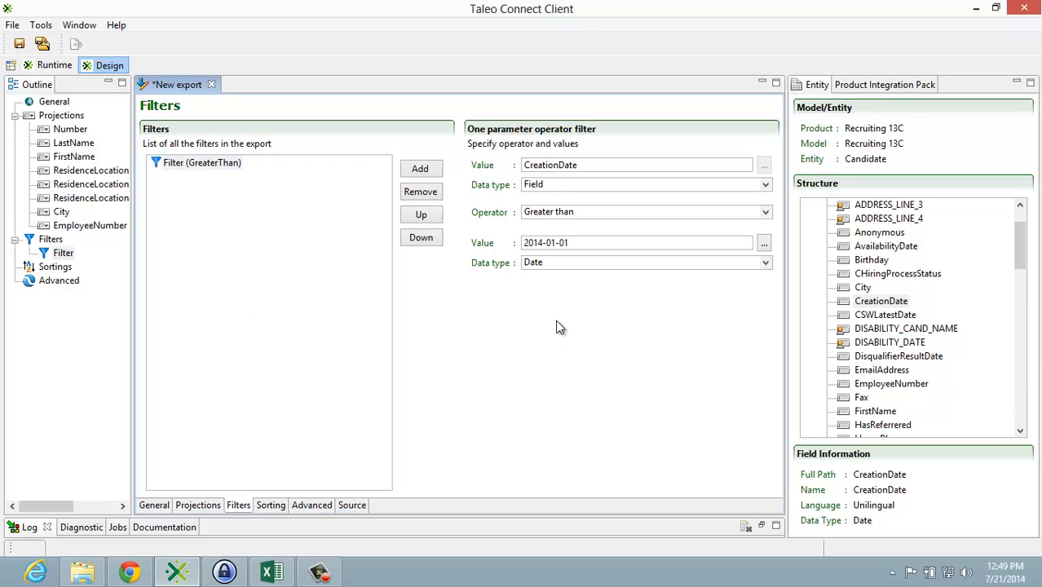
Step: Set the CreationDate filter's comparison value to December 31, 2013
{"action": "left_click", "coordinate": [764, 246]}
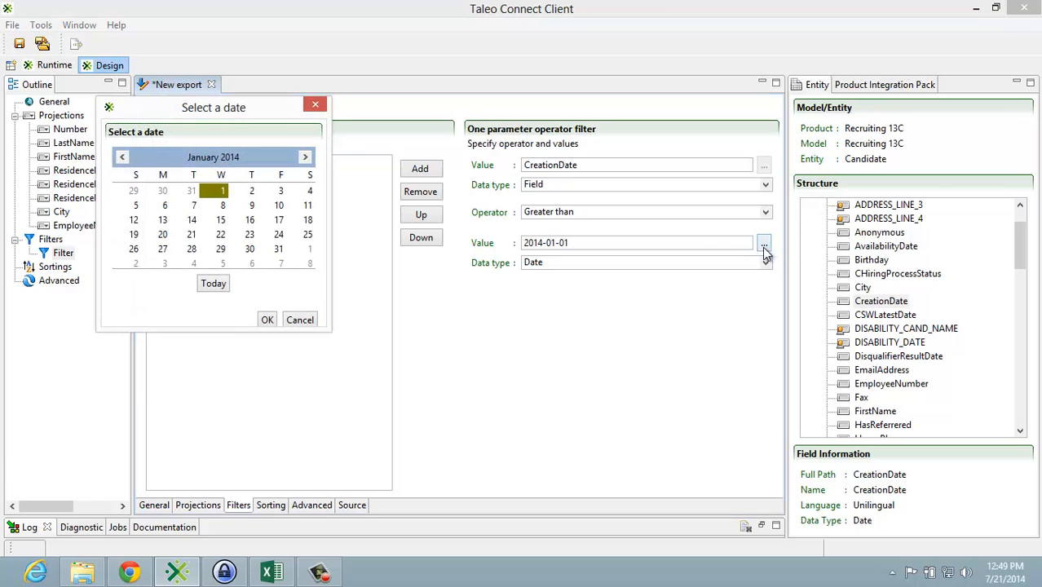
{"action": "left_click", "coordinate": [122, 156]}
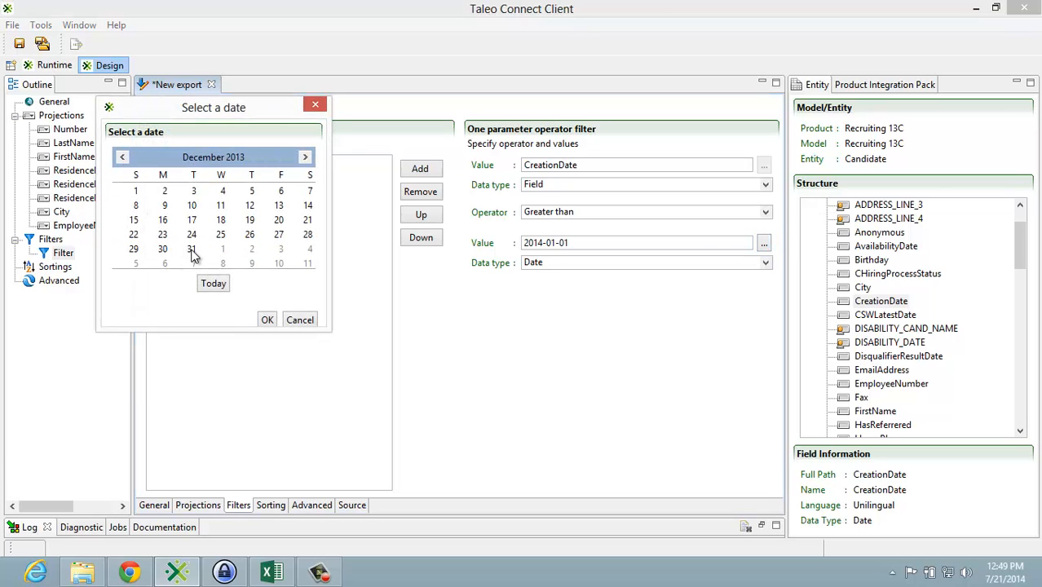
{"action": "left_click", "coordinate": [192, 250]}
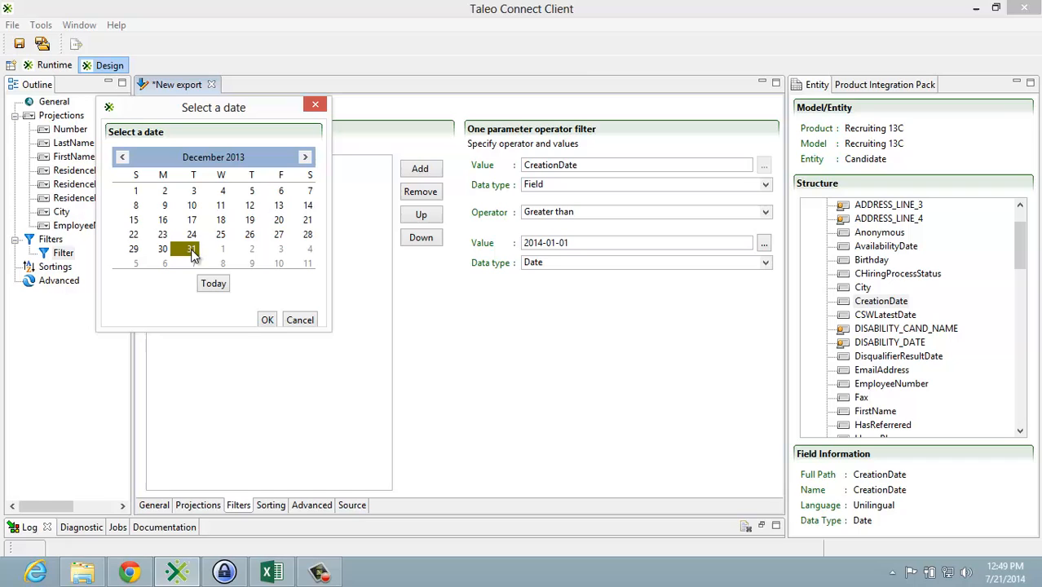
{"action": "left_click", "coordinate": [269, 320]}
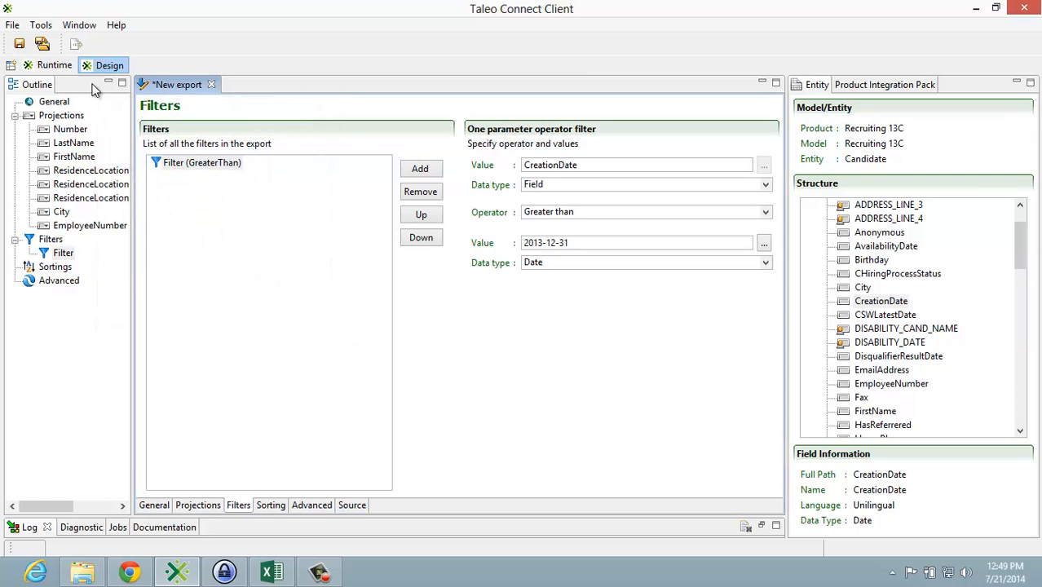
Step: Start saving the export and browse to the _Redux folder inside the IDEXX client folder
{"action": "left_click", "coordinate": [12, 25]}
{"action": "mouse_move", "coordinate": [21, 45]}
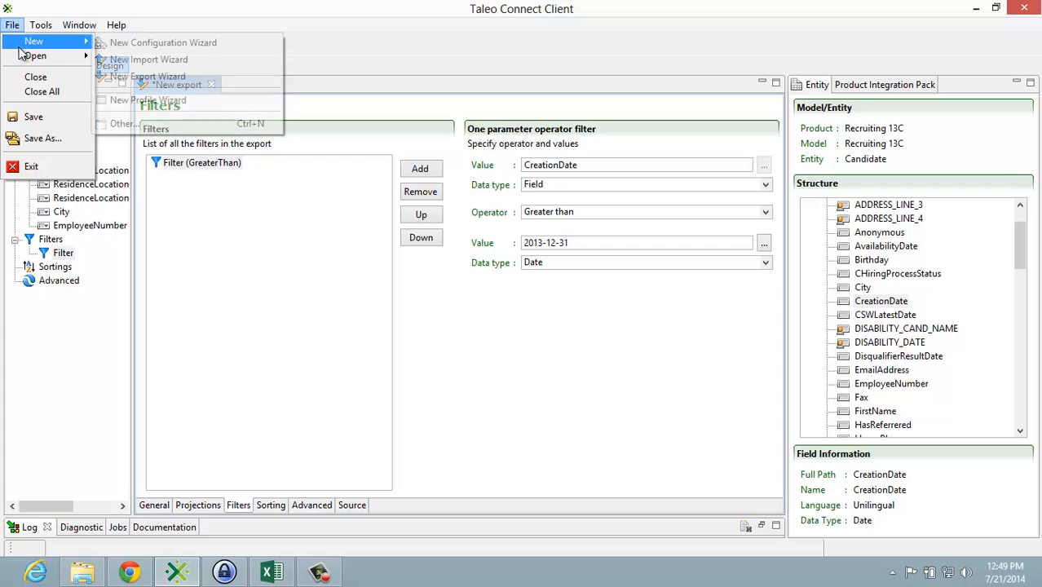
{"action": "left_click", "coordinate": [29, 117]}
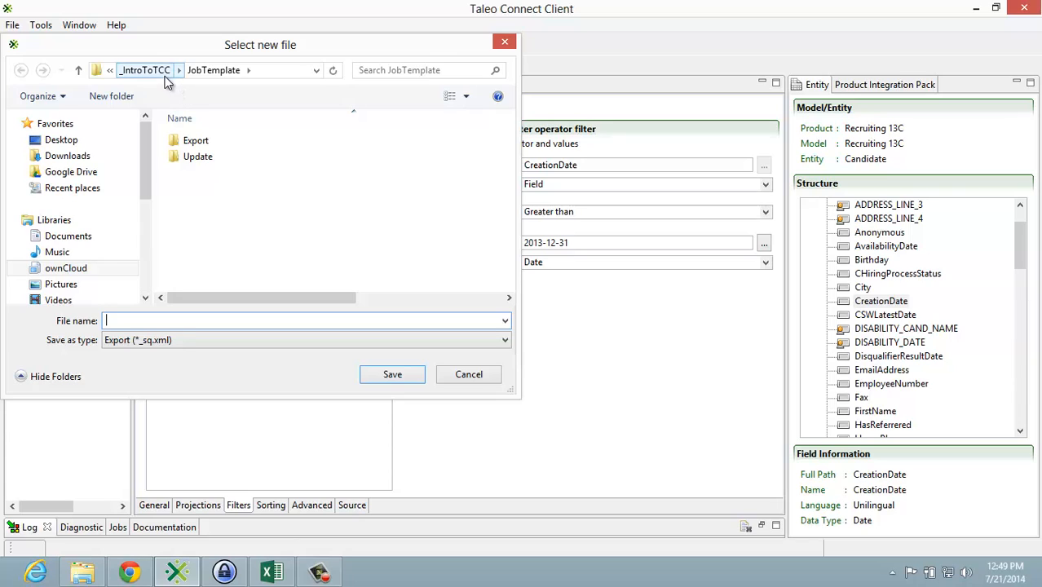
{"action": "left_click", "coordinate": [79, 72]}
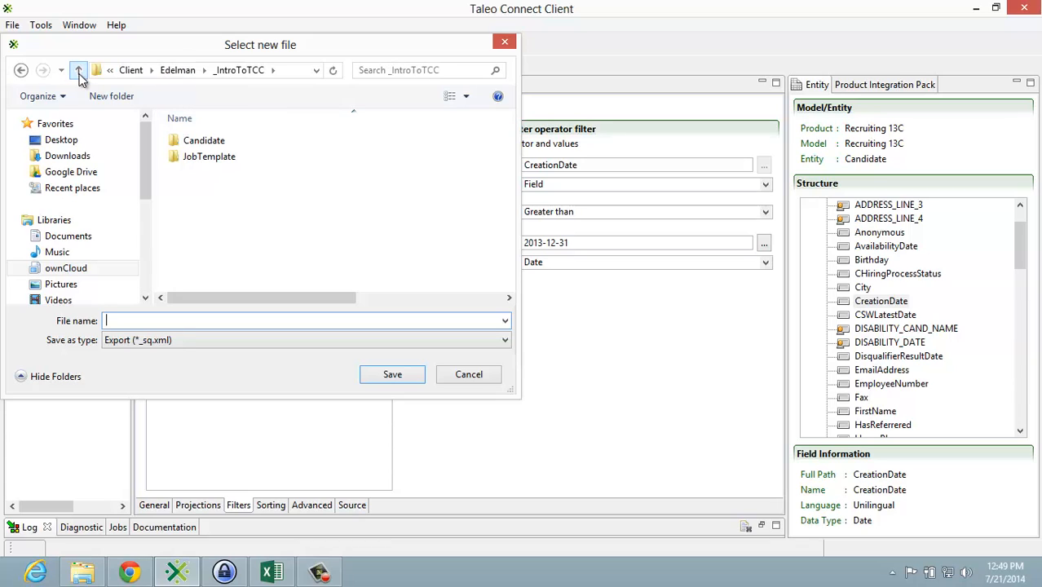
{"action": "left_click", "coordinate": [133, 72]}
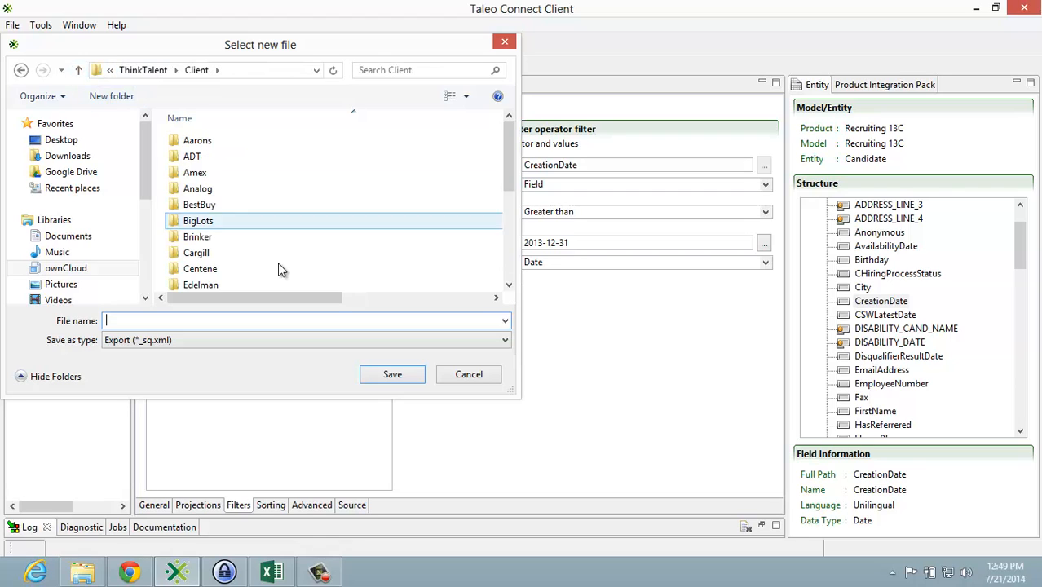
{"action": "left_click", "coordinate": [507, 270]}
{"action": "double_click", "coordinate": [194, 184]}
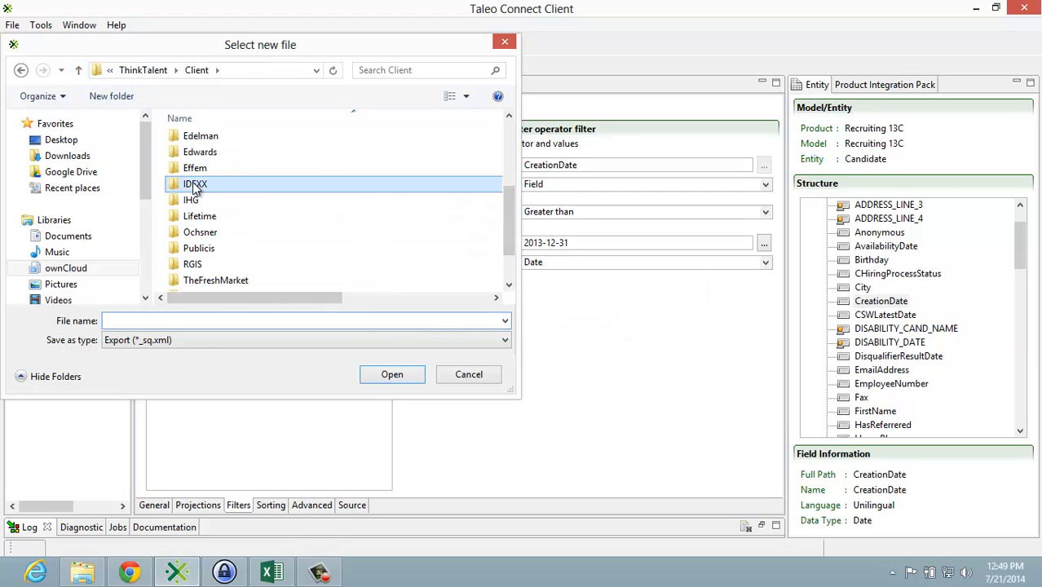
{"action": "double_click", "coordinate": [201, 144]}
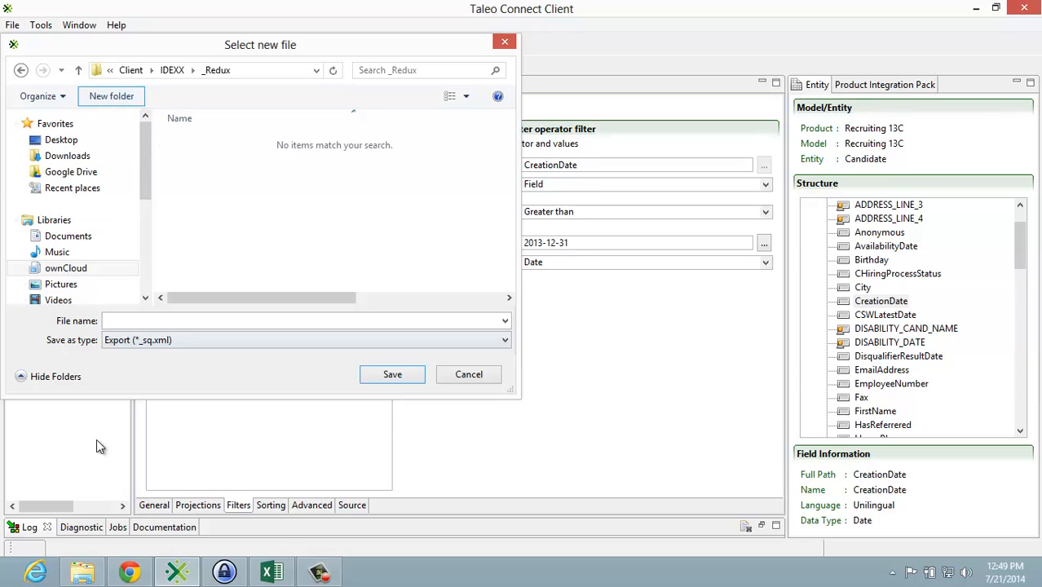
Step: Save the export specification as CandidateExport in the Candidate subfolder of IDEXX's _Redux folder
{"action": "left_click", "coordinate": [84, 575]}
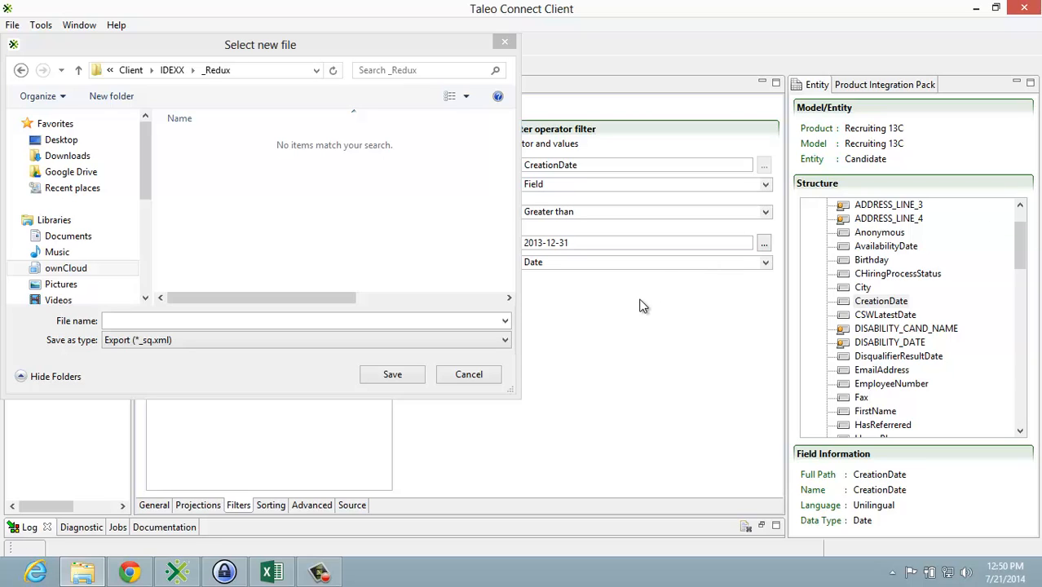
{"action": "left_click", "coordinate": [172, 70]}
{"action": "double_click", "coordinate": [196, 142]}
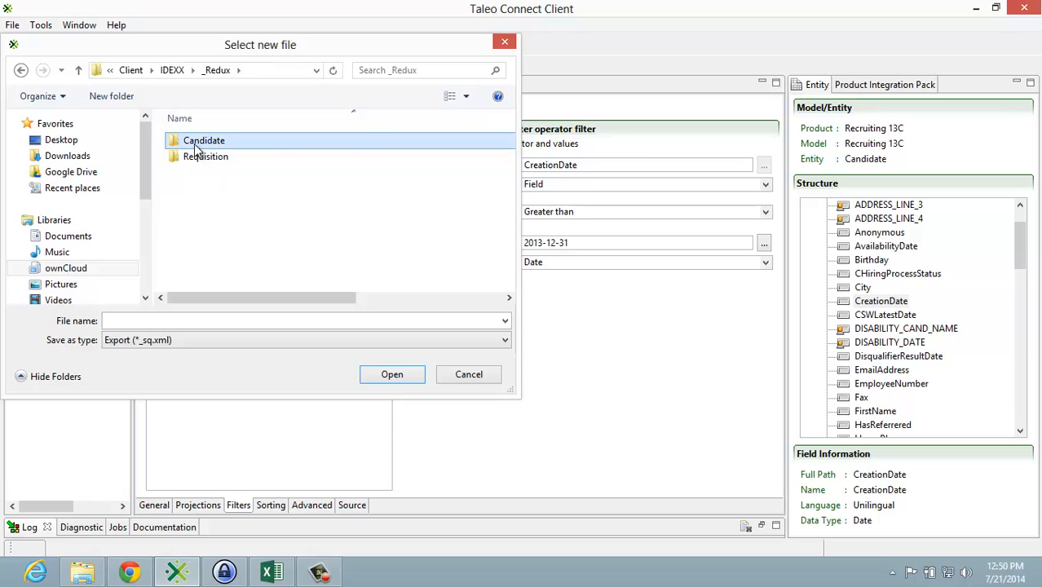
{"action": "double_click", "coordinate": [194, 142]}
{"action": "left_click", "coordinate": [180, 323]}
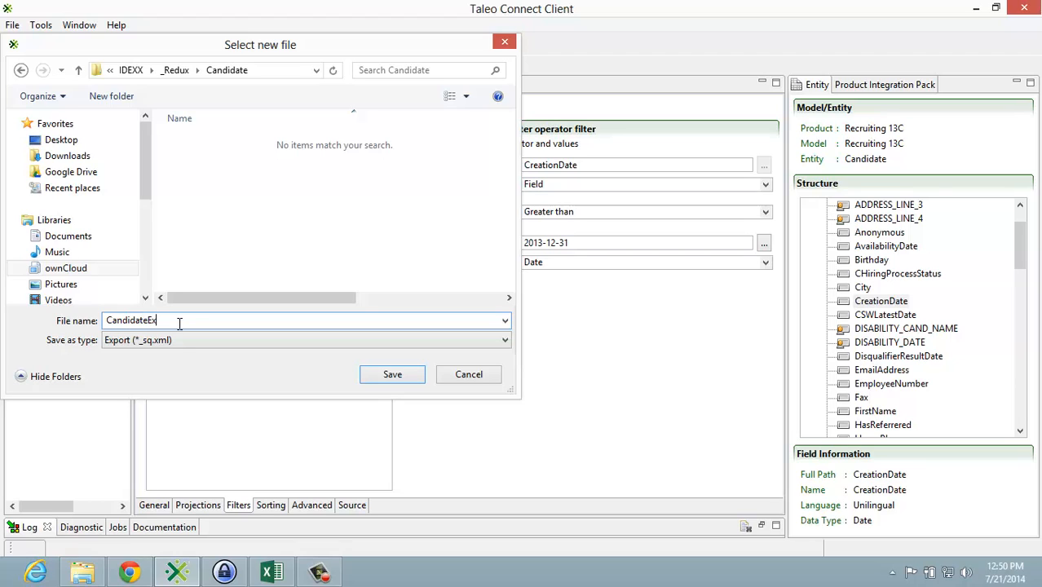
{"action": "type", "text": "CandidateExport"}
{"action": "left_click", "coordinate": [384, 376]}
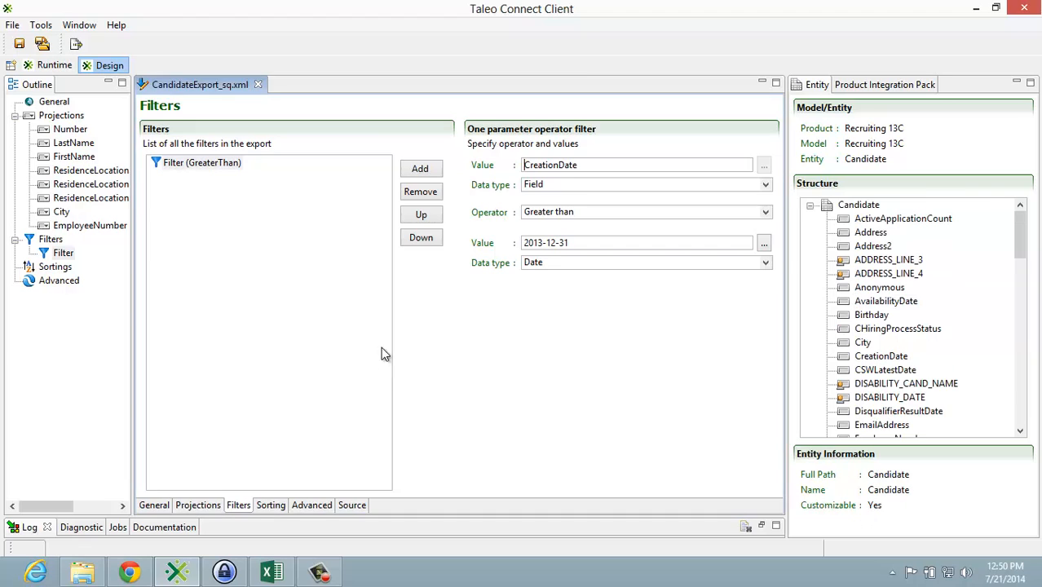
Step: Start a new configuration based on the export specification CandidateExport_sq.xml in the Candidate folder and proceed to the environment information
{"action": "left_click", "coordinate": [18, 27]}
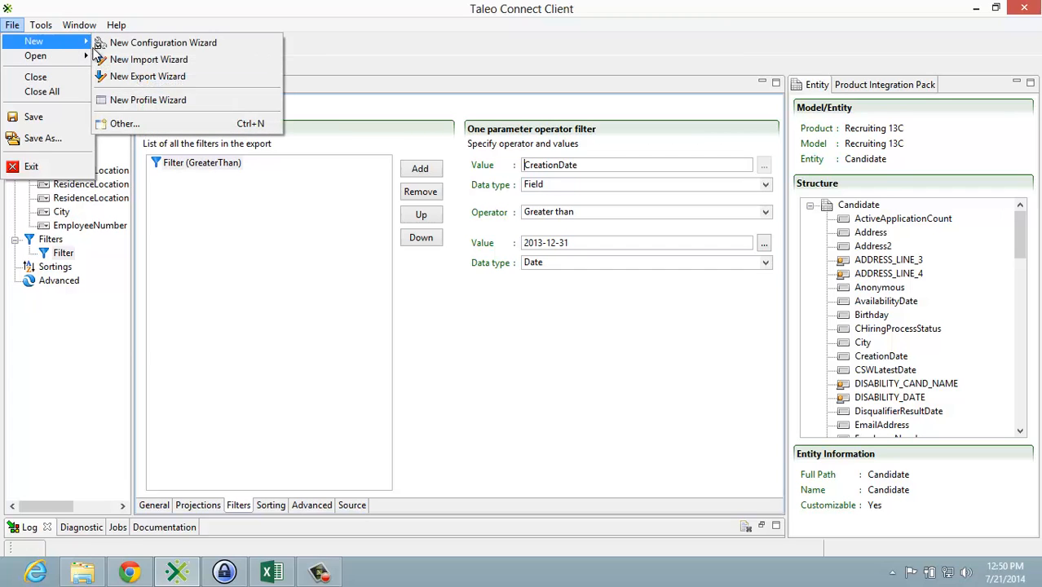
{"action": "left_click", "coordinate": [108, 46]}
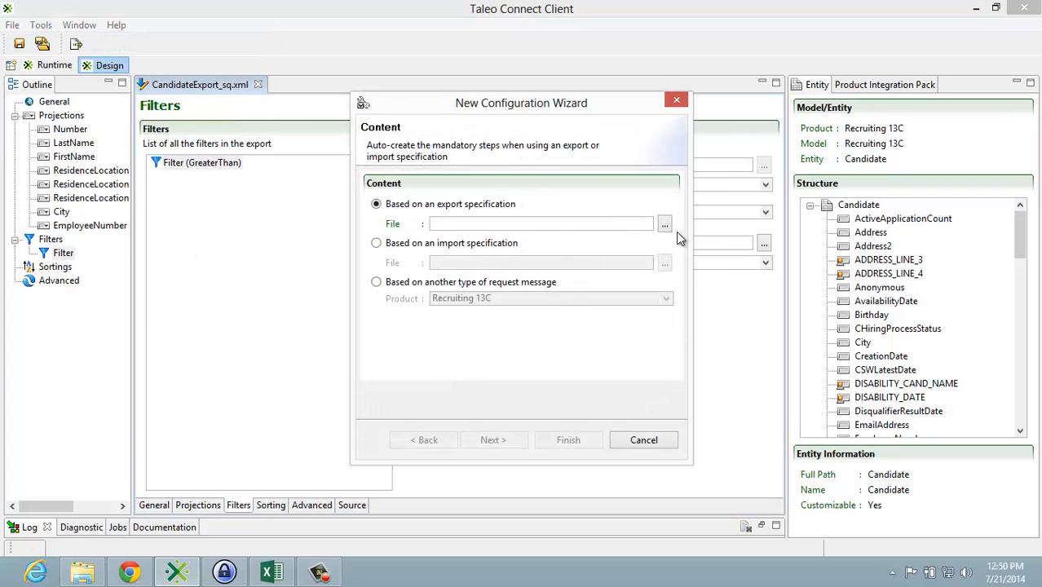
{"action": "left_click", "coordinate": [665, 226]}
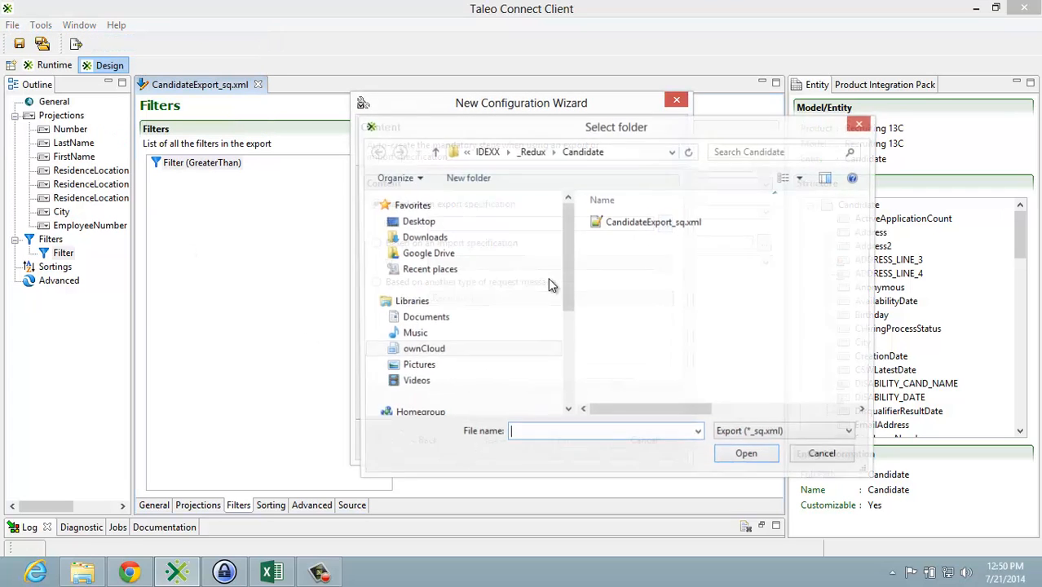
{"action": "left_click", "coordinate": [600, 225]}
{"action": "left_click", "coordinate": [746, 458]}
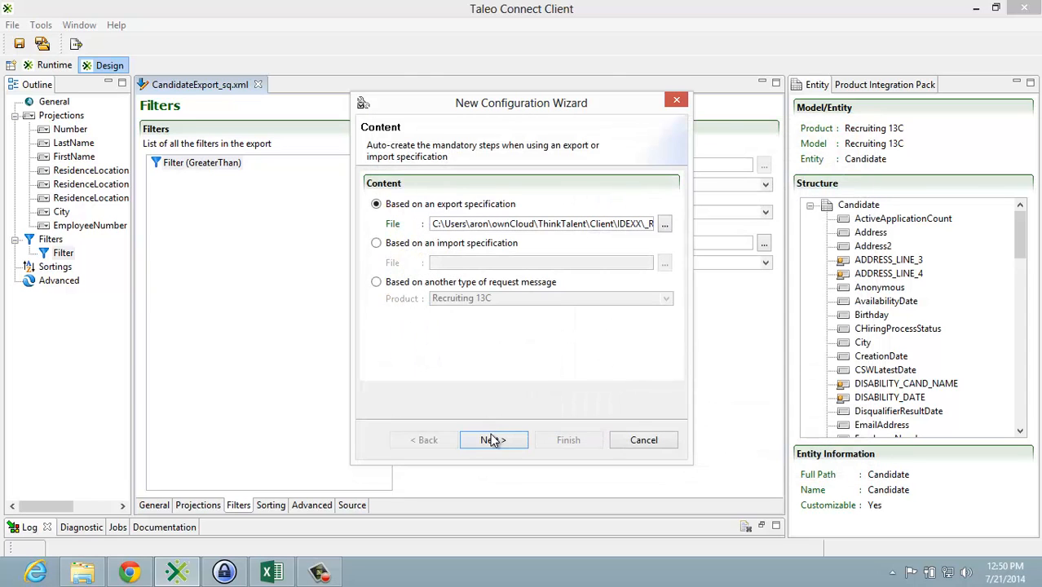
{"action": "left_click", "coordinate": [494, 439]}
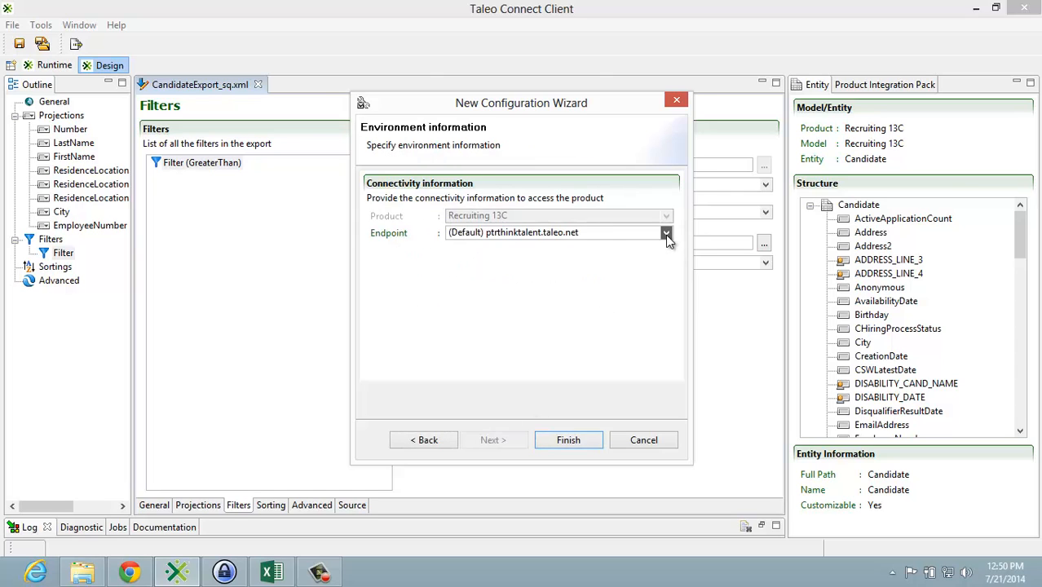
Step: Choose stgidexx.taleo.net as the configuration's endpoint and finish the New Configuration Wizard
{"action": "left_click", "coordinate": [666, 233]}
{"action": "scroll", "coordinate": [666, 279], "scroll_direction": "down", "scroll_amount": 10}
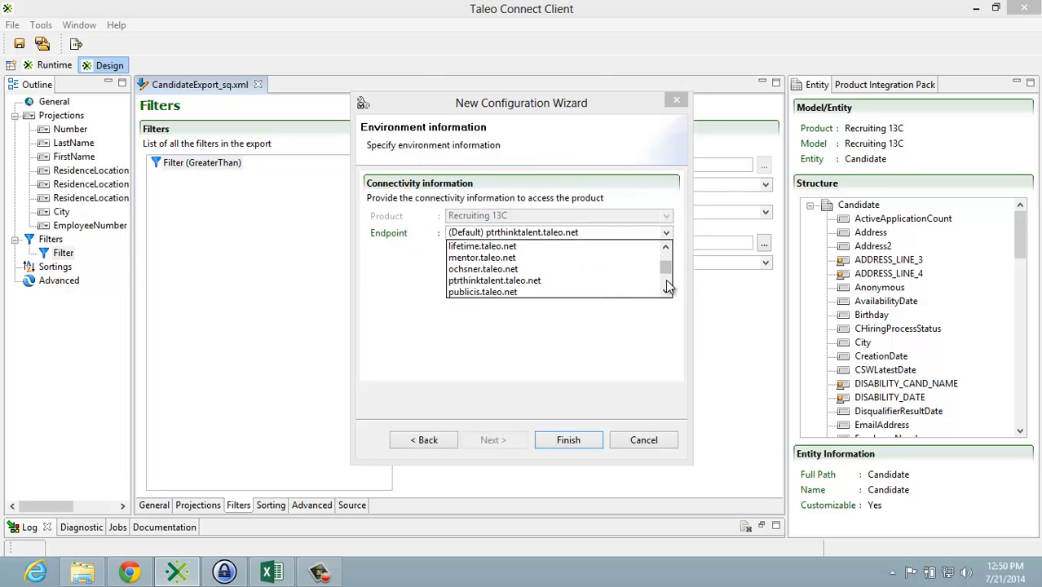
{"action": "scroll", "coordinate": [666, 279], "scroll_direction": "down", "scroll_amount": 5}
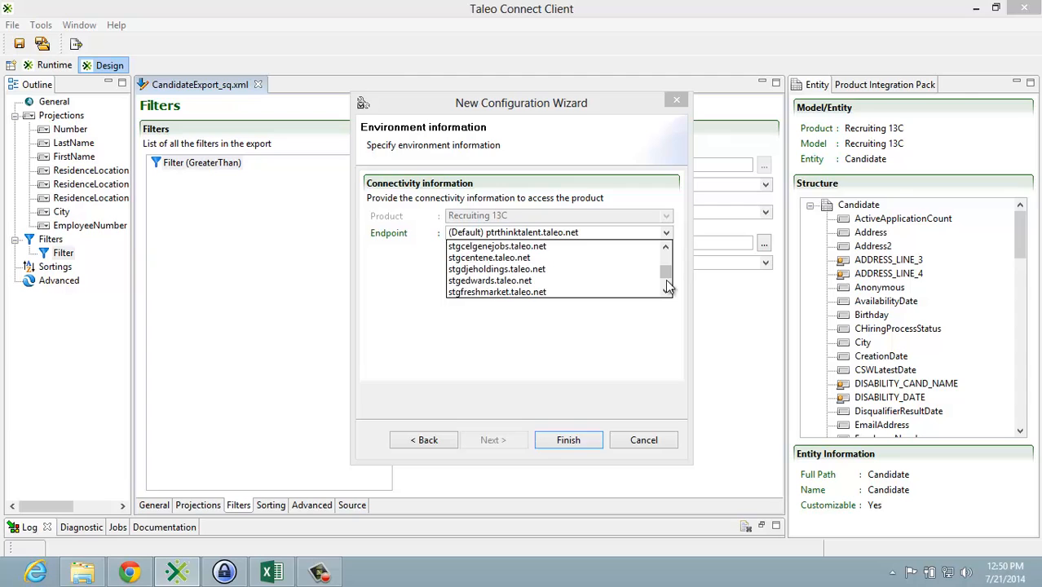
{"action": "left_click", "coordinate": [504, 270]}
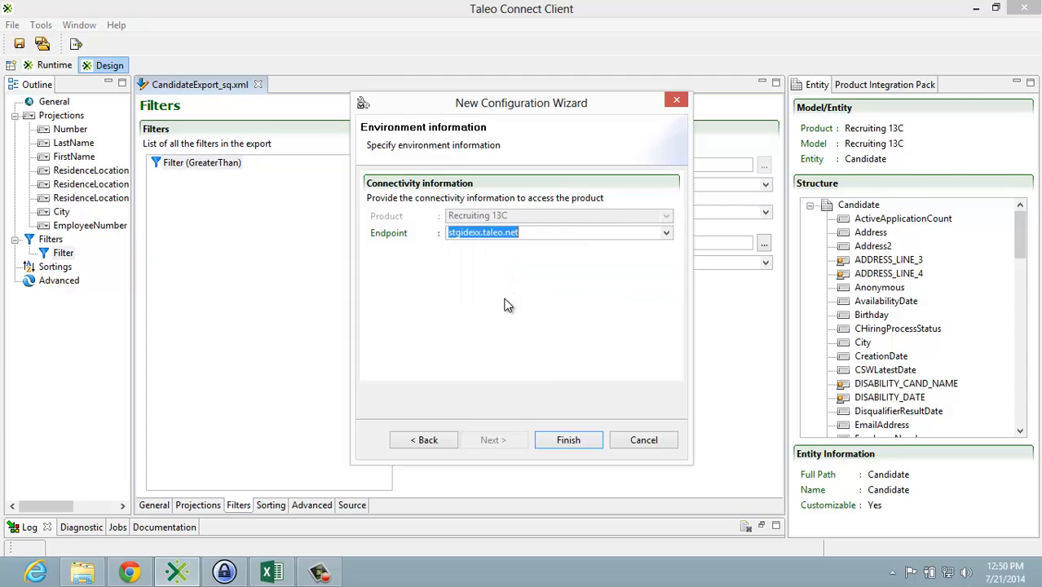
{"action": "left_click", "coordinate": [549, 444]}
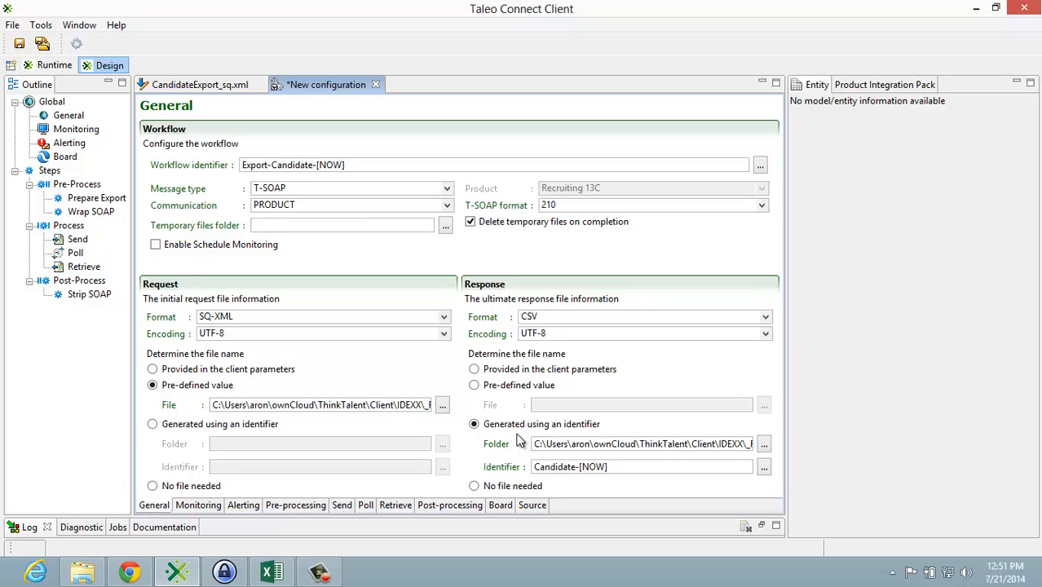
Step: Set the Poll step's completion attempts to 300 and save the configuration as CandidateExportConf in the Candidate folder
{"action": "left_click", "coordinate": [366, 506]}
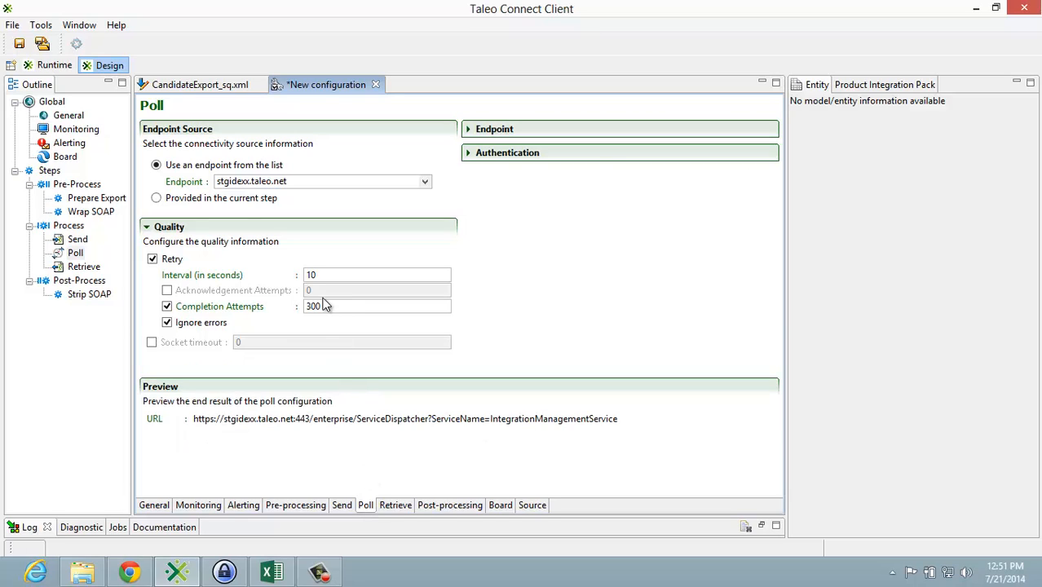
{"action": "left_click", "coordinate": [21, 44]}
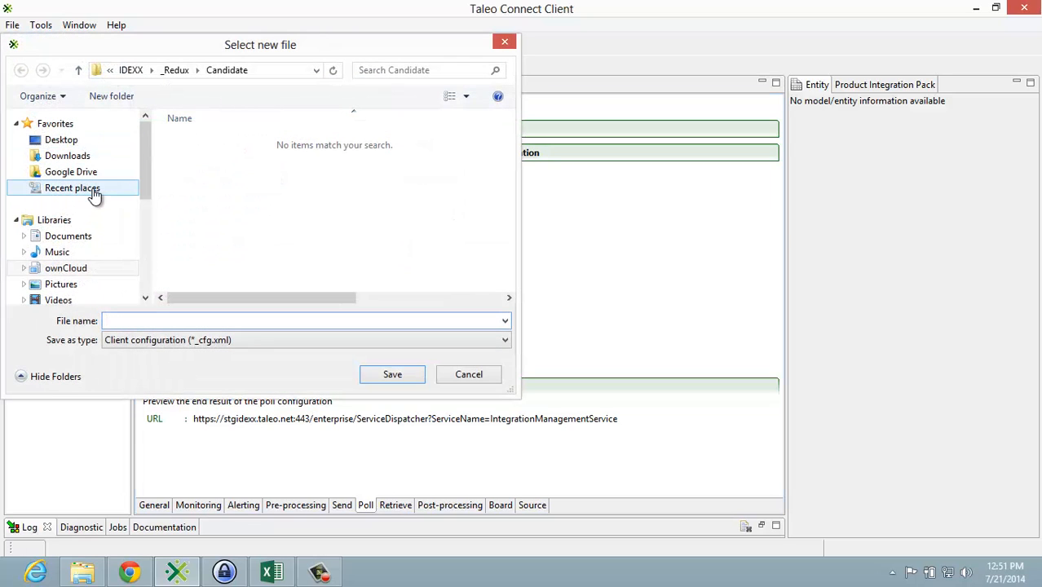
{"action": "type", "text": "C"}
{"action": "key", "text": "Down"}
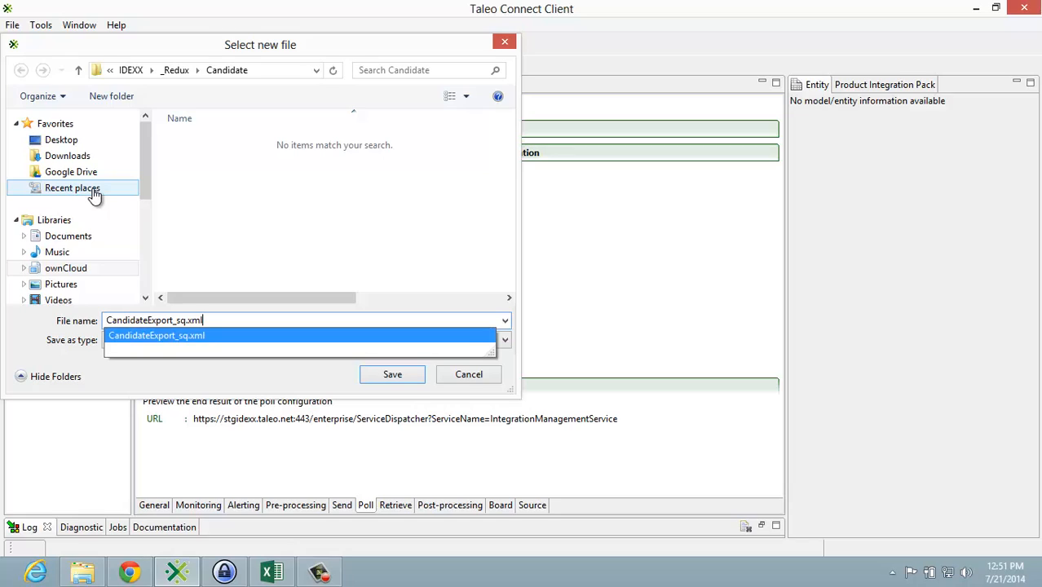
{"action": "key", "text": "BackSpace"}
{"action": "key", "text": "BackSpace"}
{"action": "key", "text": "BackSpace"}
{"action": "type", "text": "C"}
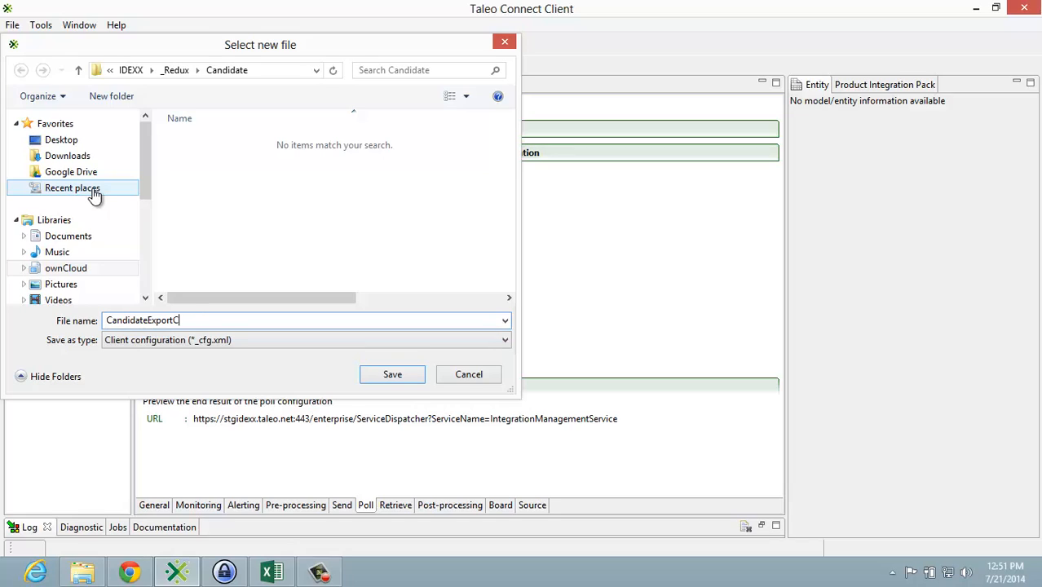
{"action": "type", "text": "onf"}
{"action": "left_click", "coordinate": [394, 376]}
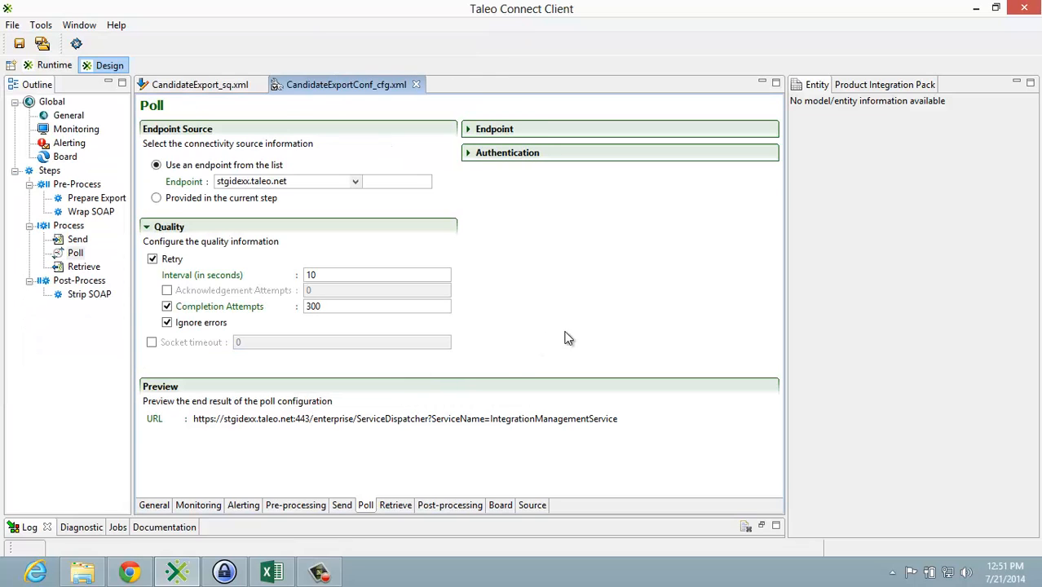
Step: Execute the CandidateExportConf configuration and monitor its workflow until the run completes
{"action": "left_click", "coordinate": [336, 574]}
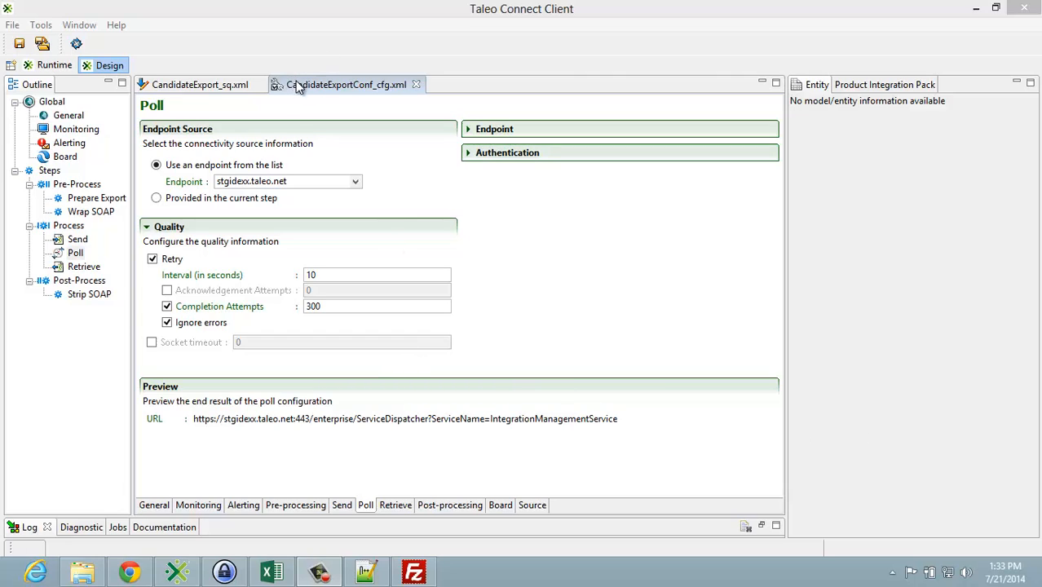
{"action": "left_click", "coordinate": [233, 57]}
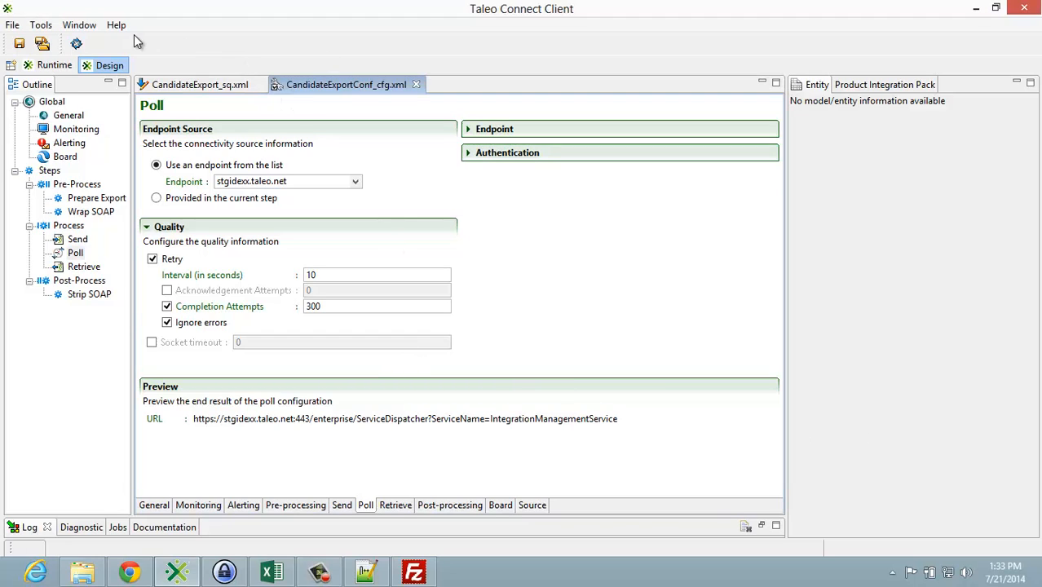
{"action": "left_click", "coordinate": [76, 46]}
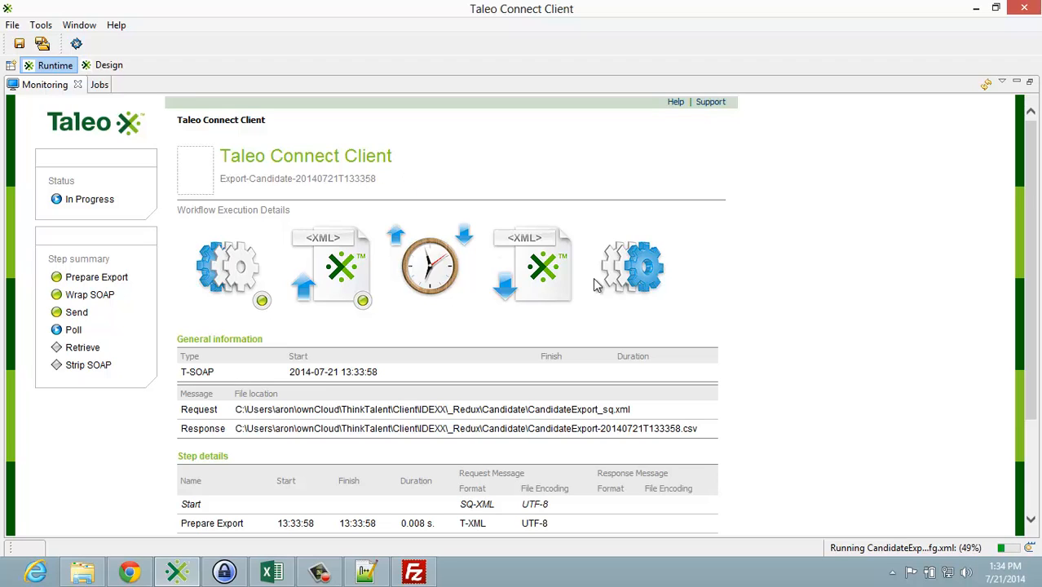
{"action": "left_click_drag", "start_coordinate": [1031, 391], "coordinate": [1036, 487]}
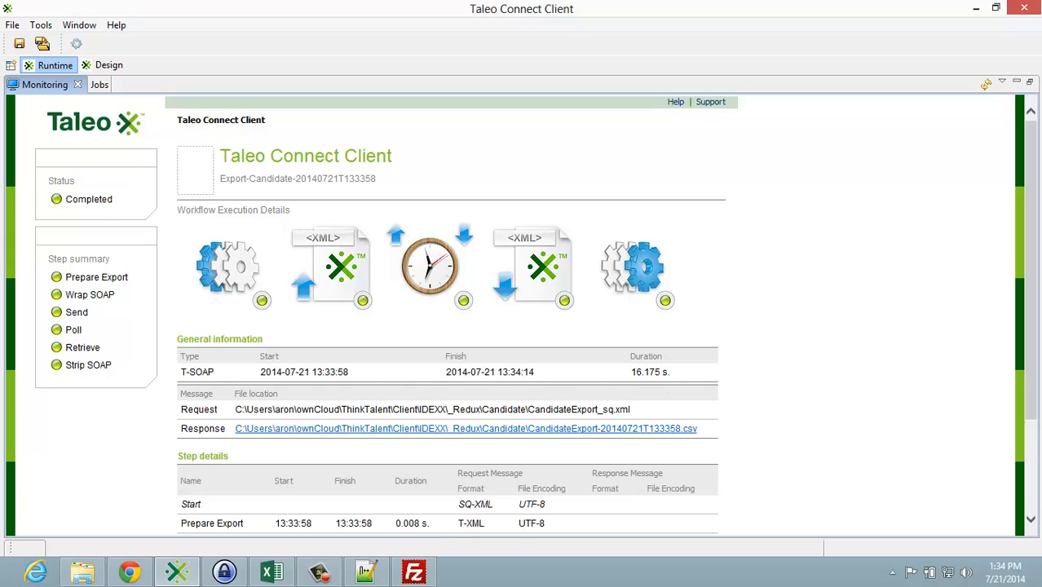
Step: Open the run's response CSV file in Notepad++, maximize the window and look through the exported candidate rows
{"action": "left_click", "coordinate": [466, 429]}
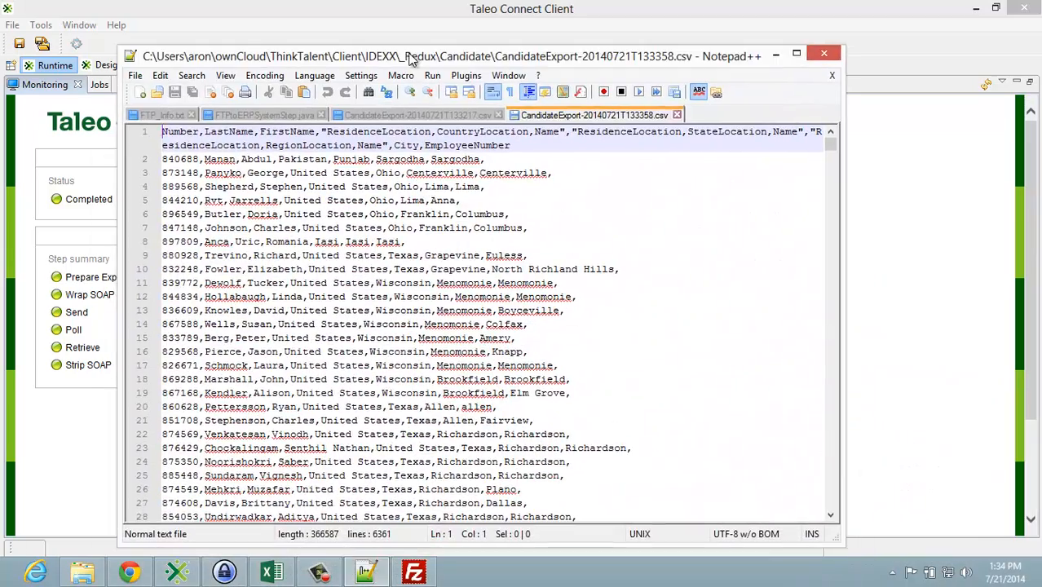
{"action": "left_click", "coordinate": [796, 53]}
{"action": "left_click", "coordinate": [624, 337]}
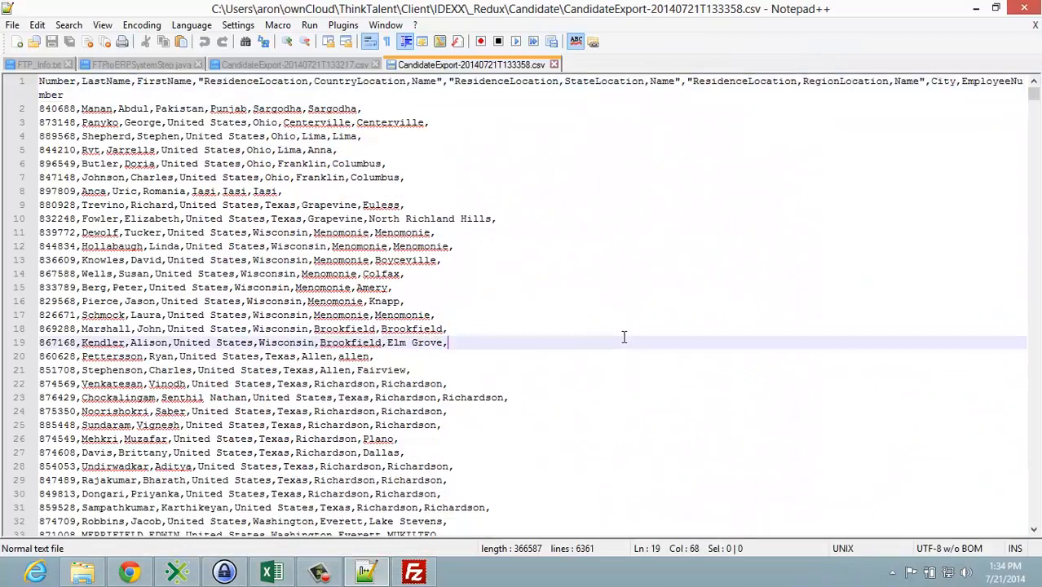
{"action": "scroll", "coordinate": [624, 336], "scroll_direction": "down", "scroll_amount": 1}
{"action": "scroll", "coordinate": [623, 337], "scroll_direction": "down", "scroll_amount": 20}
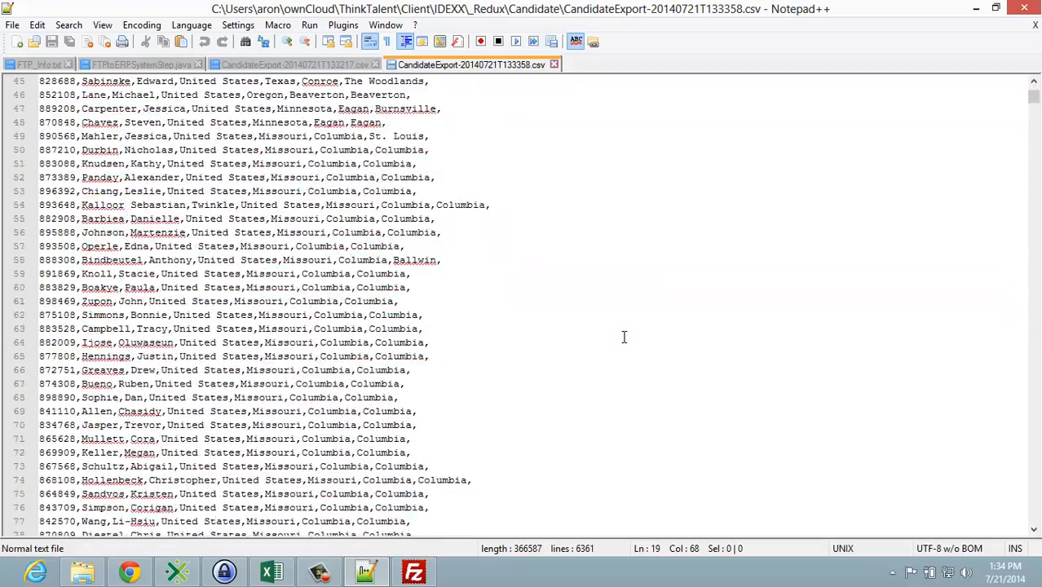
{"action": "scroll", "coordinate": [624, 336], "scroll_direction": "down", "scroll_amount": 20}
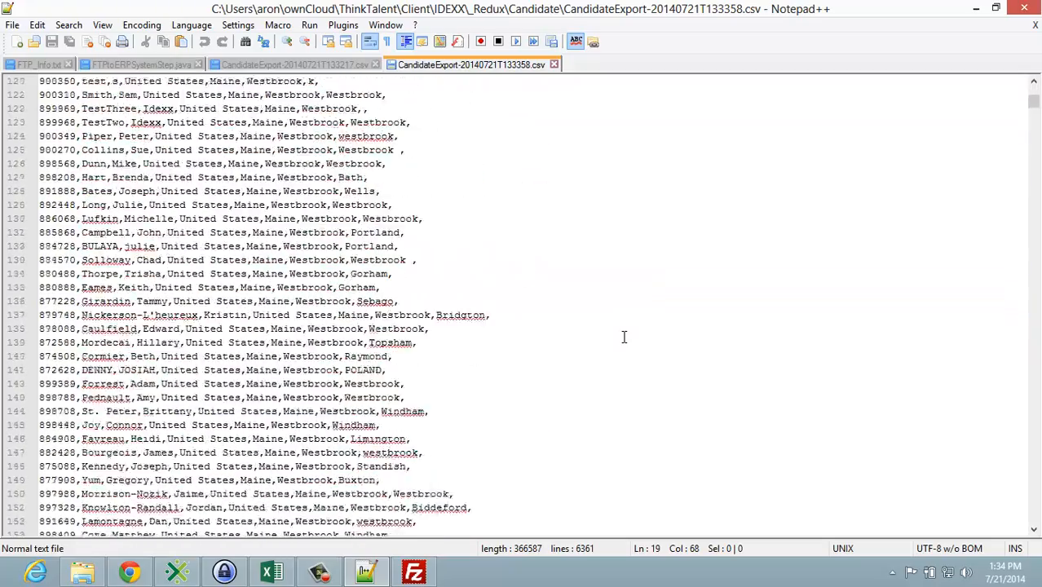
{"action": "scroll", "coordinate": [623, 337], "scroll_direction": "down", "scroll_amount": 6}
{"action": "scroll", "coordinate": [624, 337], "scroll_direction": "down", "scroll_amount": 17}
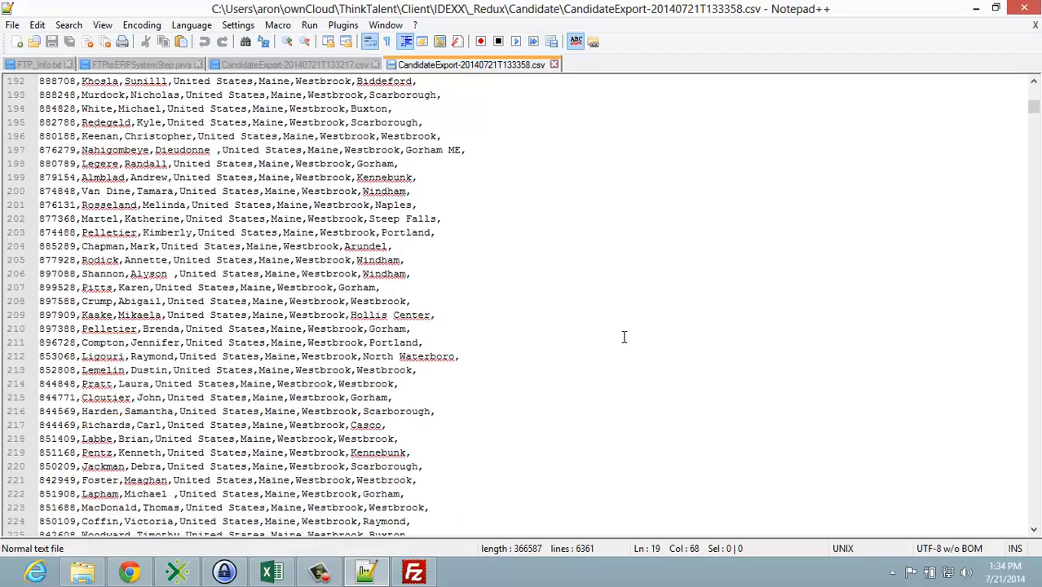
{"action": "scroll", "coordinate": [623, 337], "scroll_direction": "down", "scroll_amount": 15}
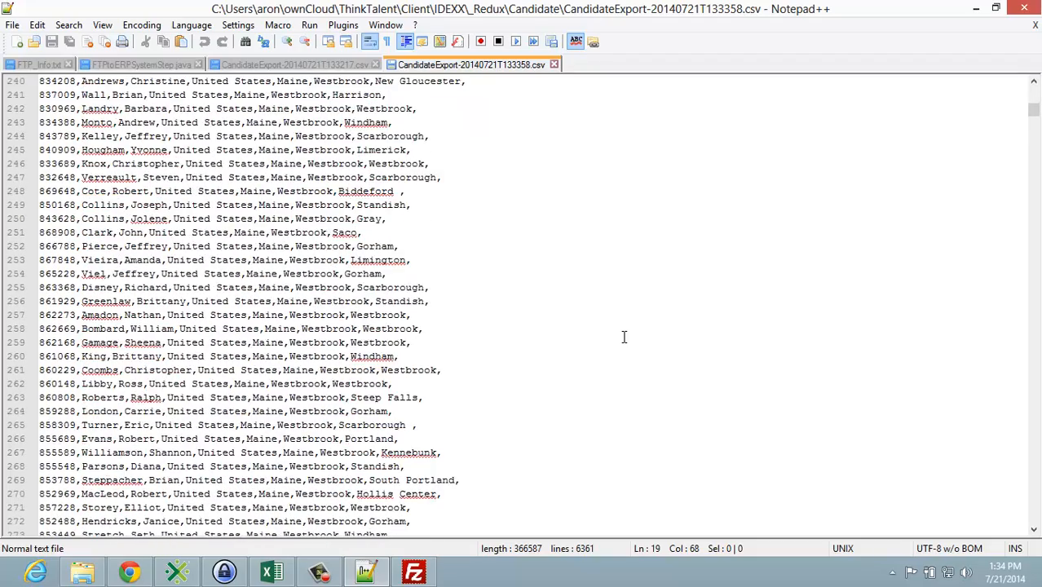
{"action": "scroll", "coordinate": [624, 337], "scroll_direction": "down", "scroll_amount": 5}
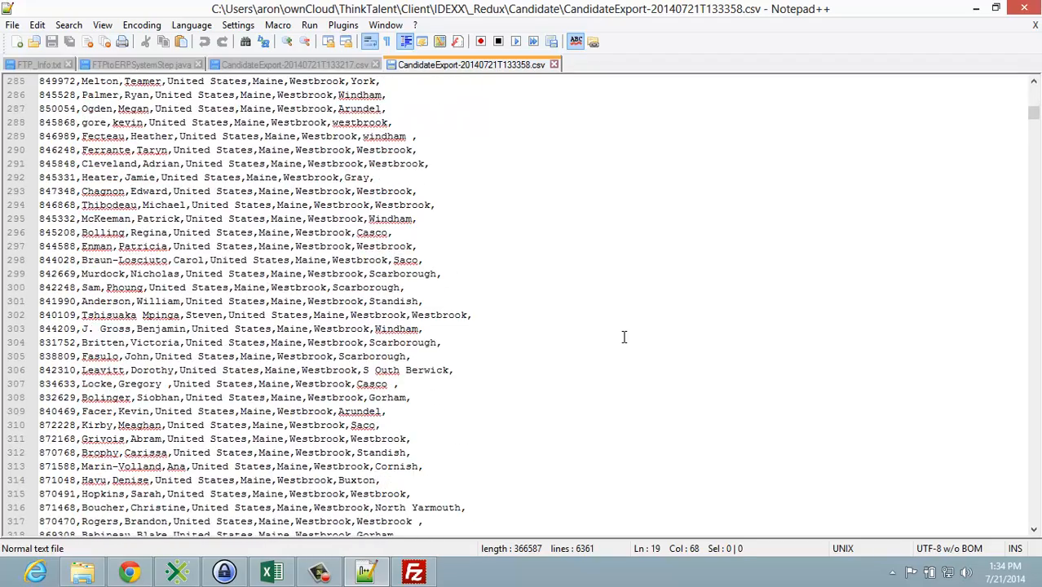
{"action": "scroll", "coordinate": [624, 337], "scroll_direction": "down", "scroll_amount": 5}
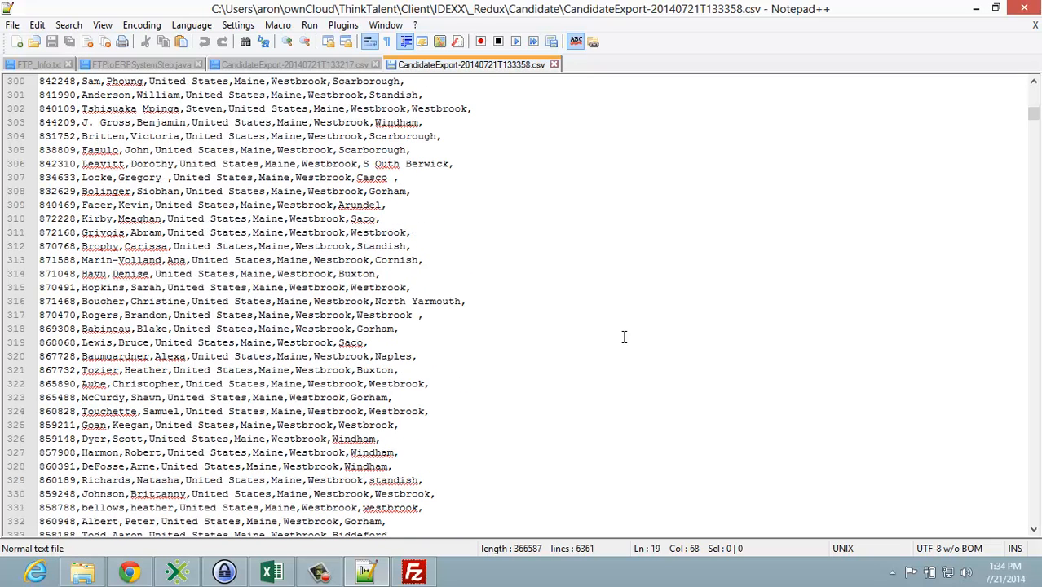